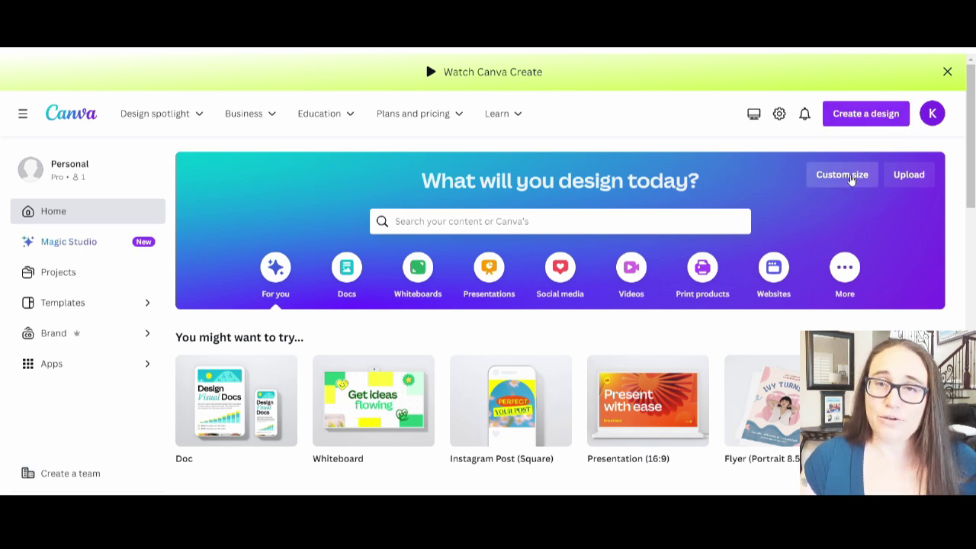
# Step: Create a new design from the recent 4500 × 5400 px custom size and fill its background with black #000000
pyautogui.click(851, 178)
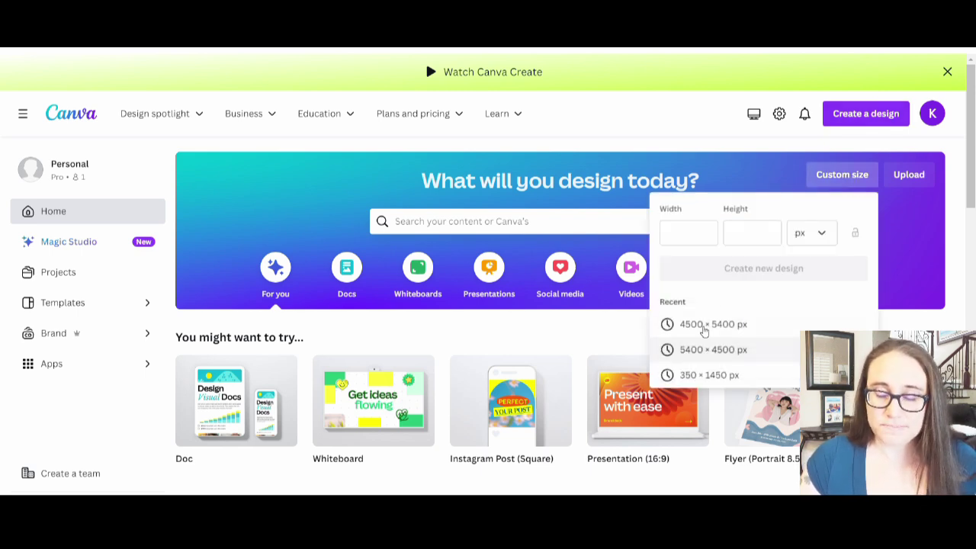
pyautogui.click(704, 328)
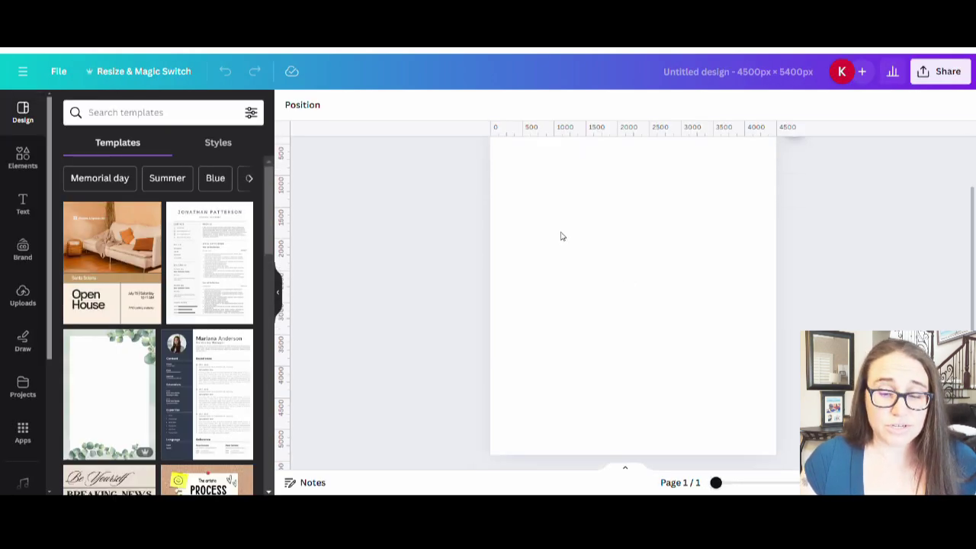
pyautogui.click(585, 291)
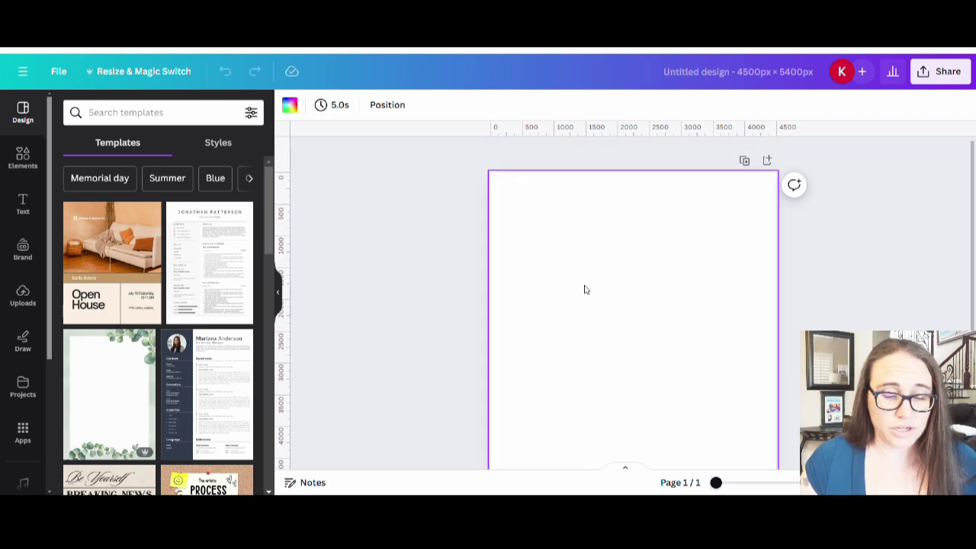
pyautogui.click(289, 105)
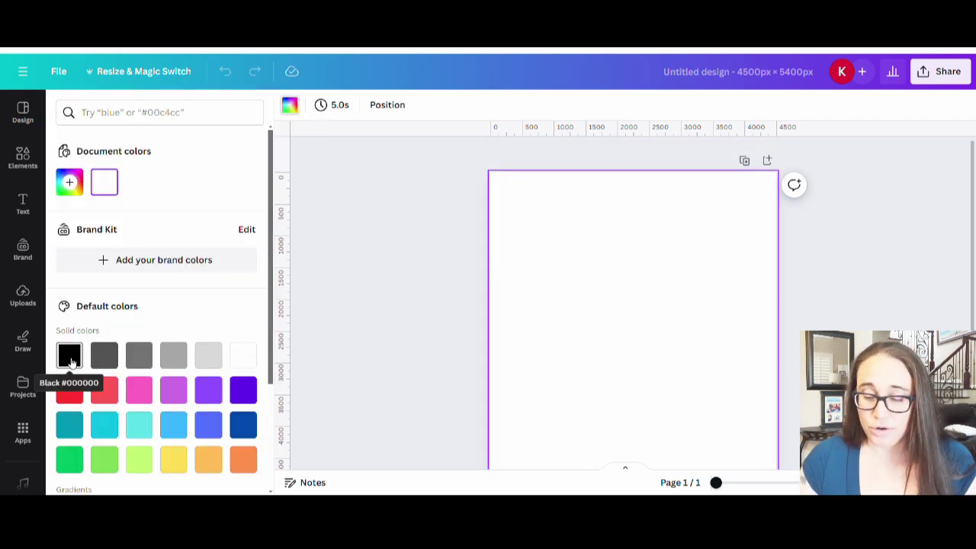
pyautogui.click(71, 361)
pyautogui.click(456, 229)
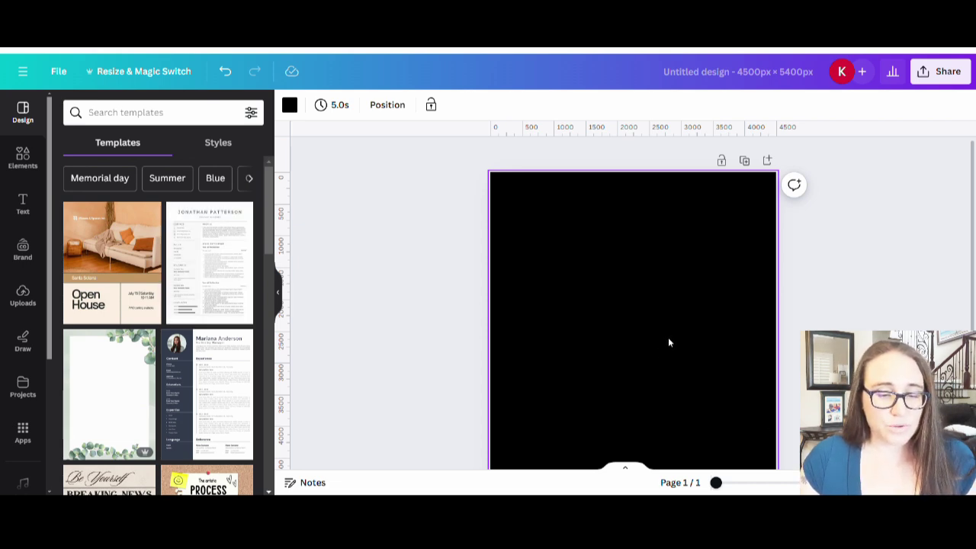
# Step: Search the elements library for "hiking" and show all matching graphics
pyautogui.click(20, 157)
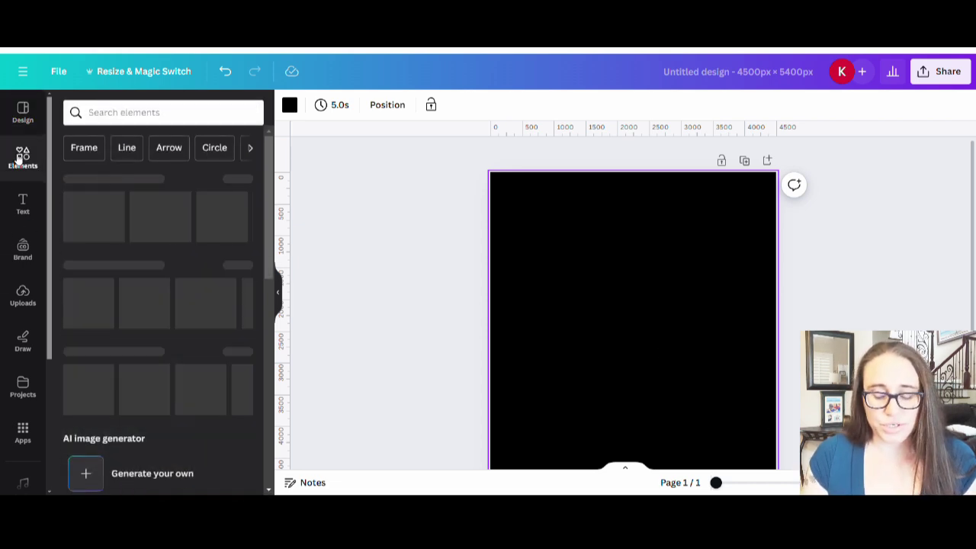
pyautogui.click(121, 118)
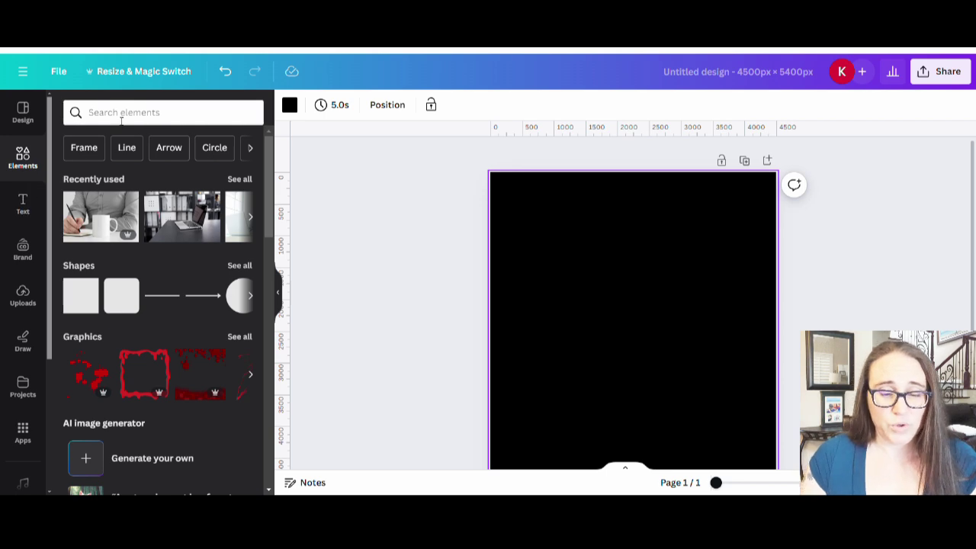
pyautogui.write('hiking')
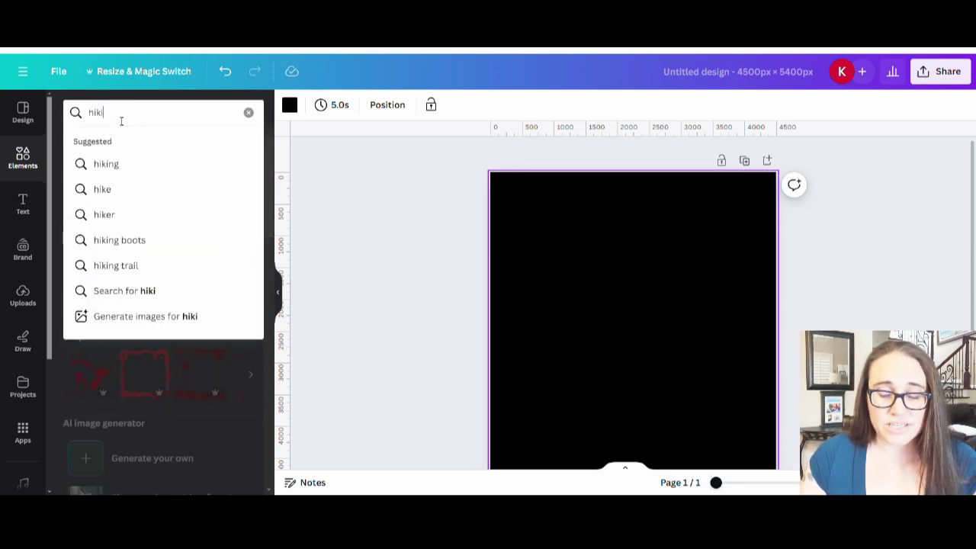
pyautogui.press('Return')
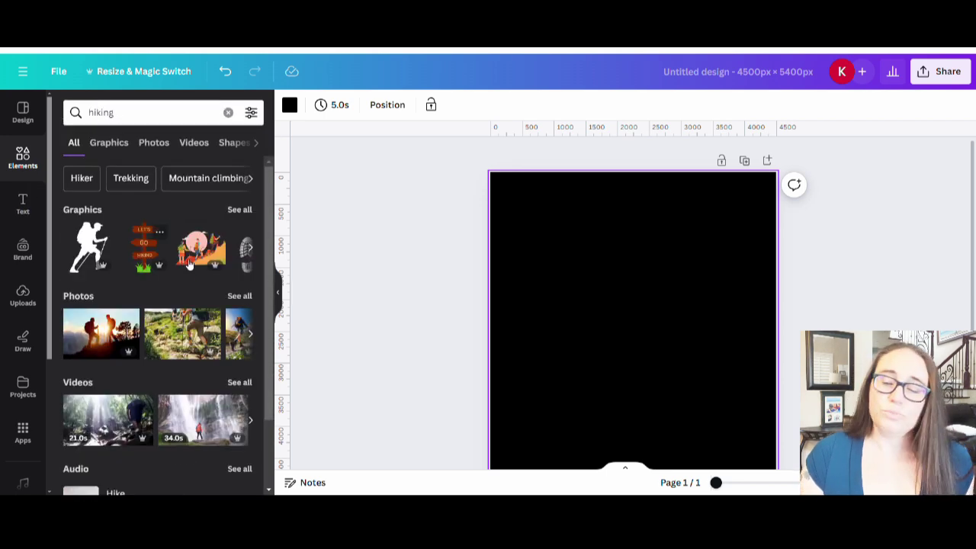
pyautogui.click(243, 211)
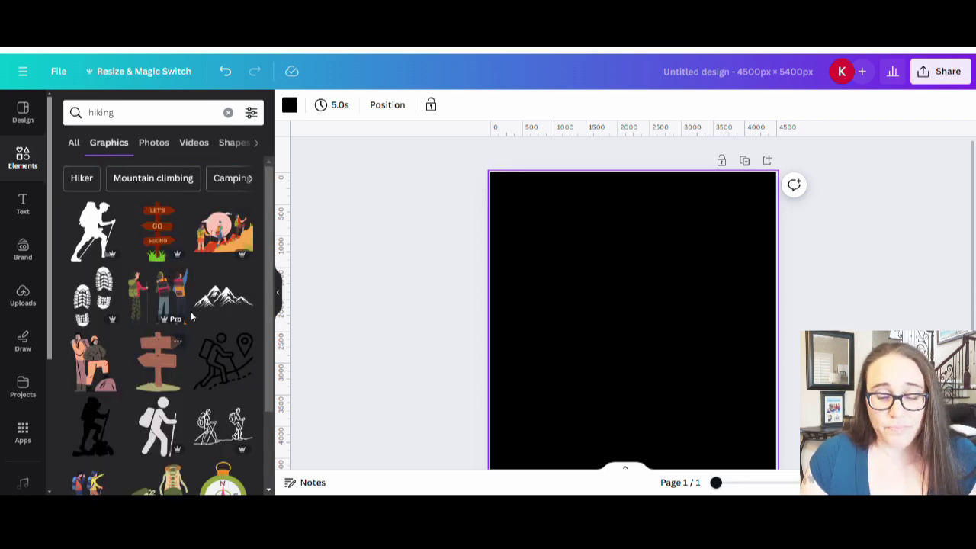
# Step: Look through the hiking graphics for hikers, mountains and other artwork suitable for the design
pyautogui.scroll(-1, 180, 336)
pyautogui.scroll(-4, 182, 334)
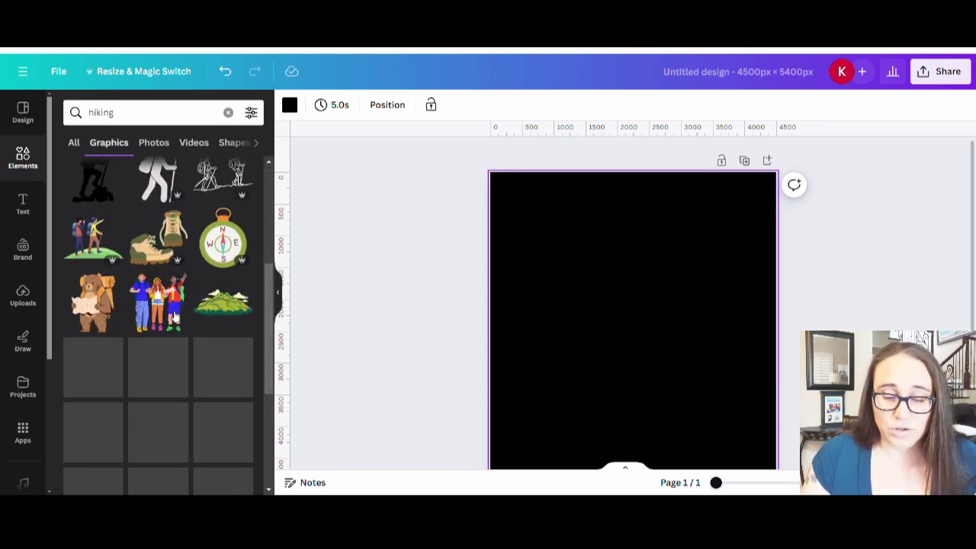
pyautogui.scroll(-2, 167, 344)
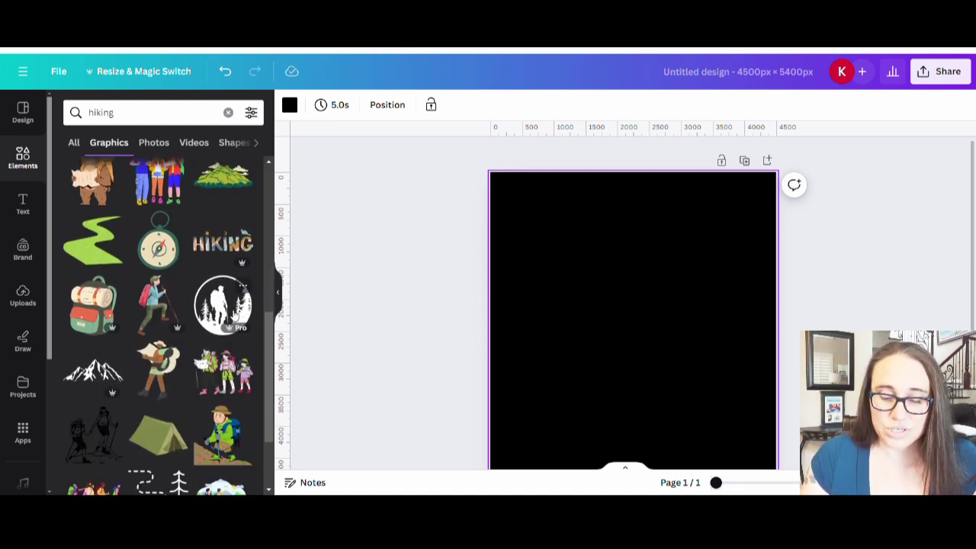
pyautogui.scroll(-1, 234, 314)
pyautogui.scroll(-1, 234, 314)
pyautogui.scroll(-1, 170, 248)
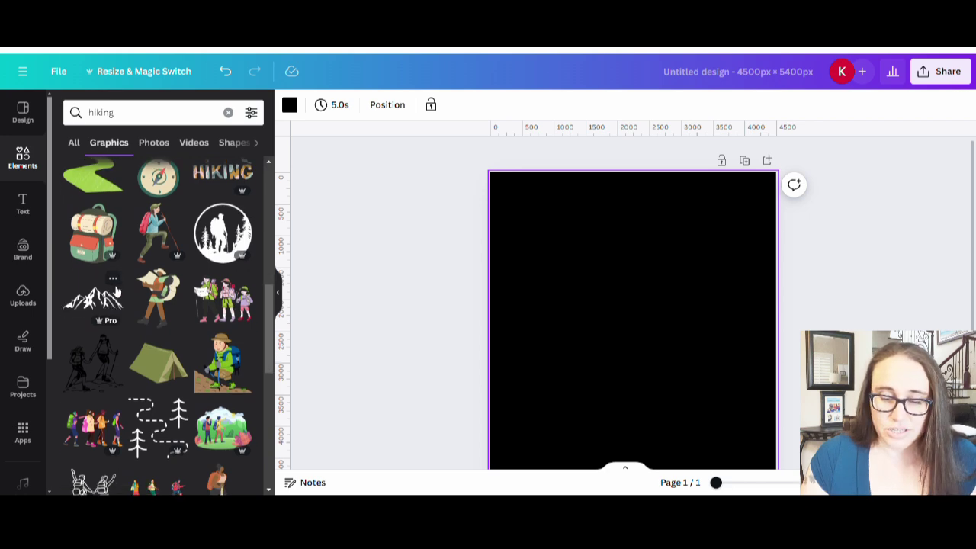
pyautogui.scroll(-4, 170, 248)
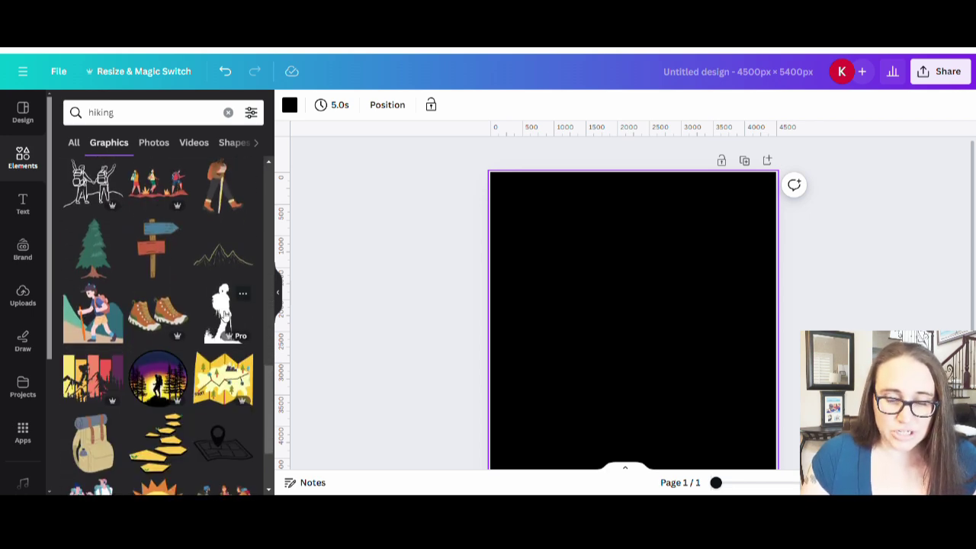
pyautogui.scroll(-2, 172, 299)
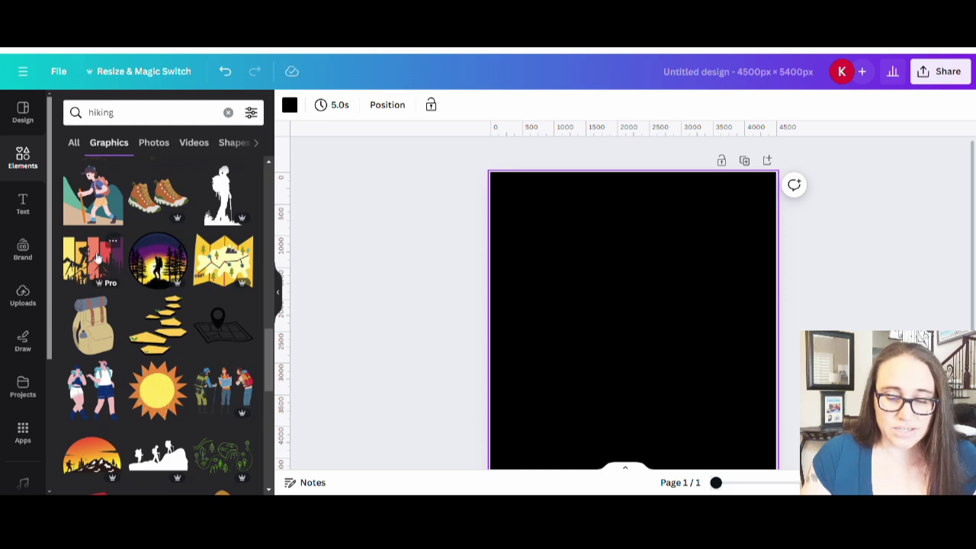
pyautogui.scroll(-2, 204, 216)
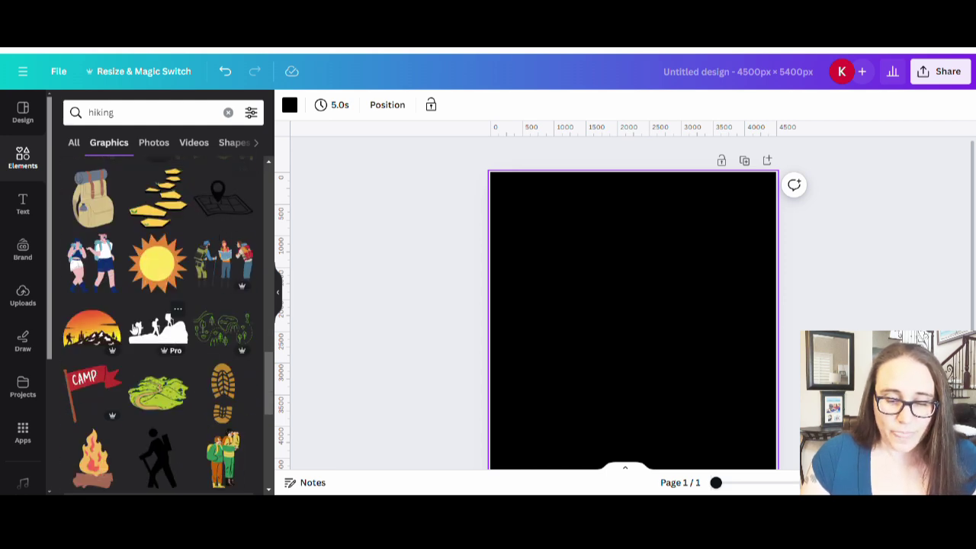
pyautogui.scroll(-1, 82, 283)
pyautogui.scroll(-5, 189, 355)
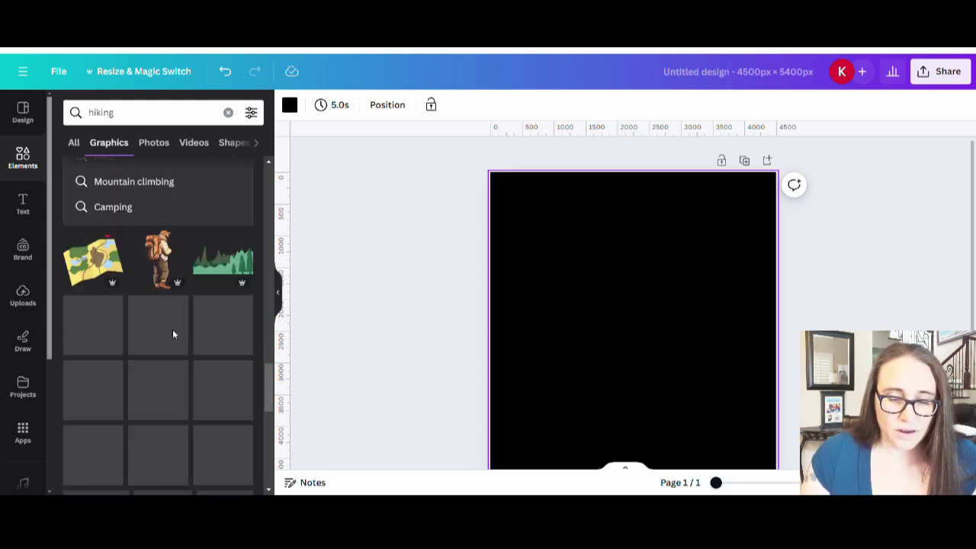
pyautogui.scroll(-2, 190, 357)
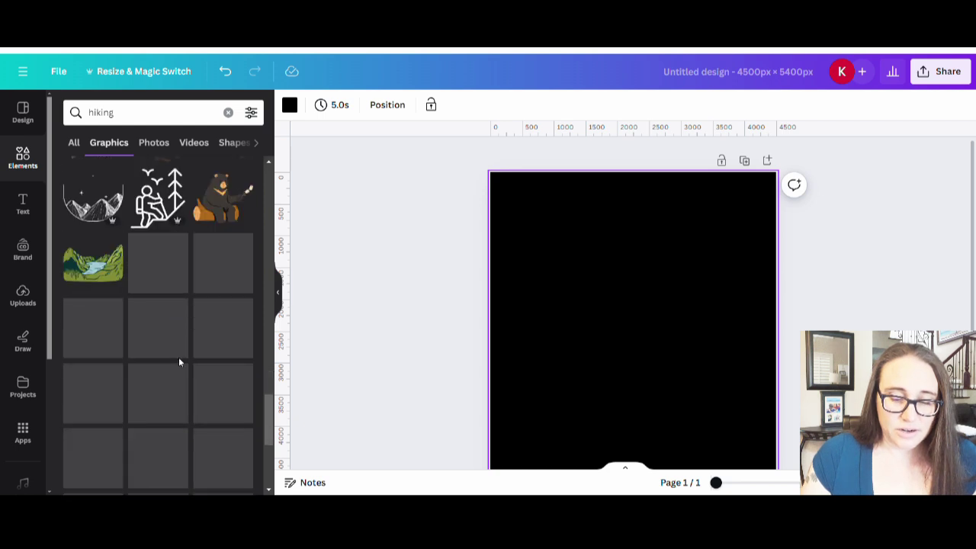
pyautogui.scroll(-3, 170, 349)
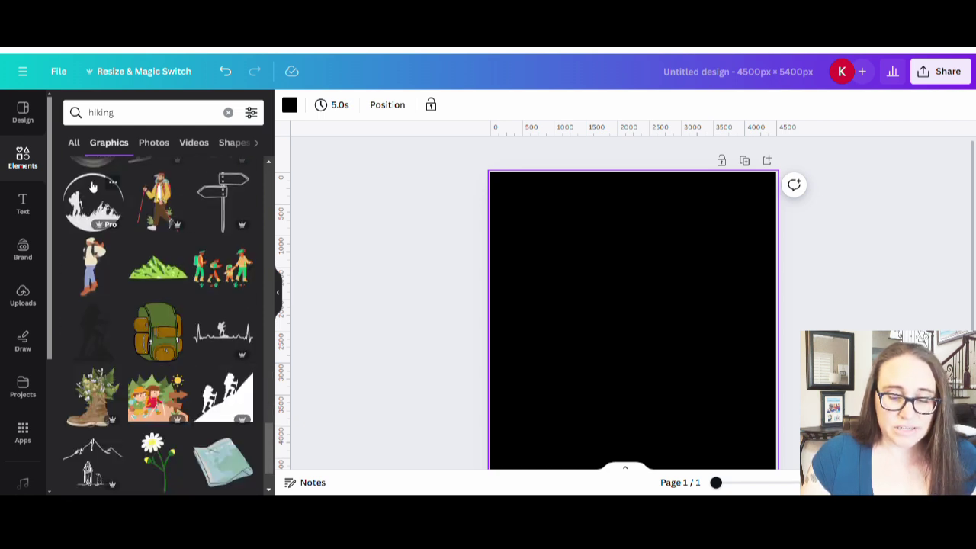
pyautogui.scroll(-1, 212, 336)
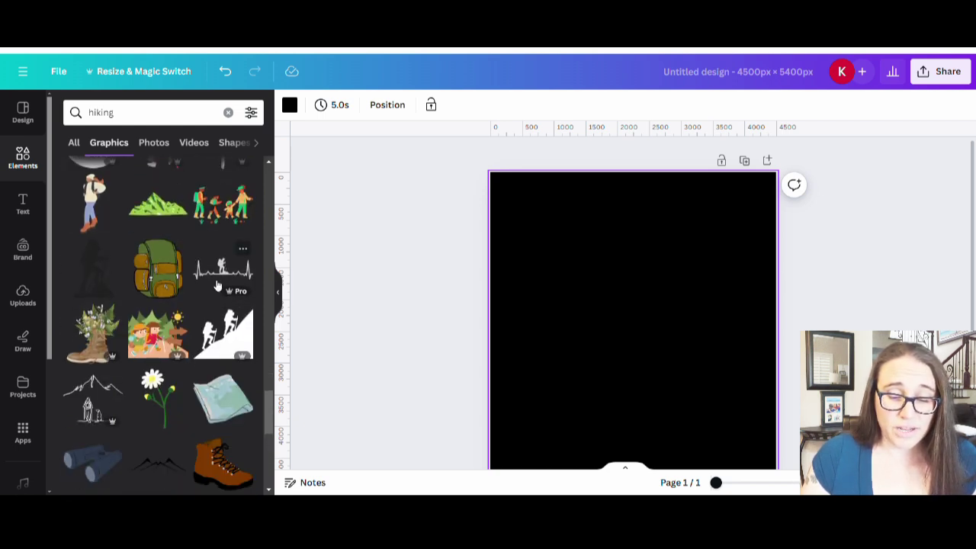
pyautogui.scroll(-2, 229, 280)
pyautogui.scroll(-3, 176, 420)
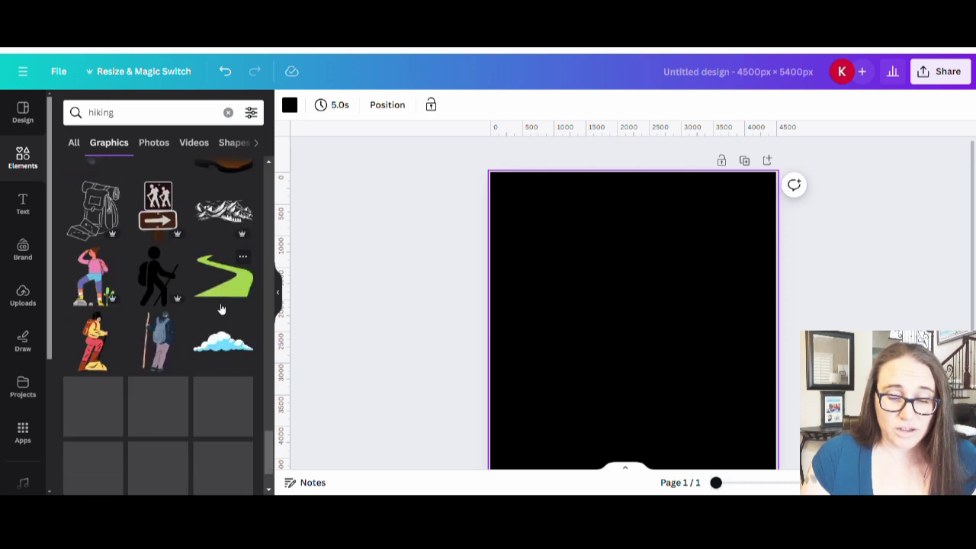
pyautogui.scroll(-2, 145, 423)
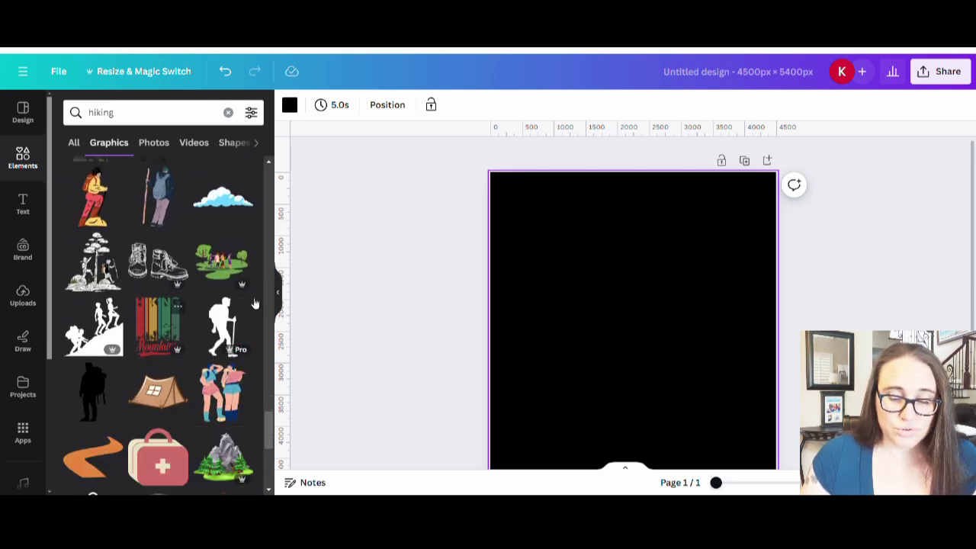
pyautogui.scroll(-5, 199, 328)
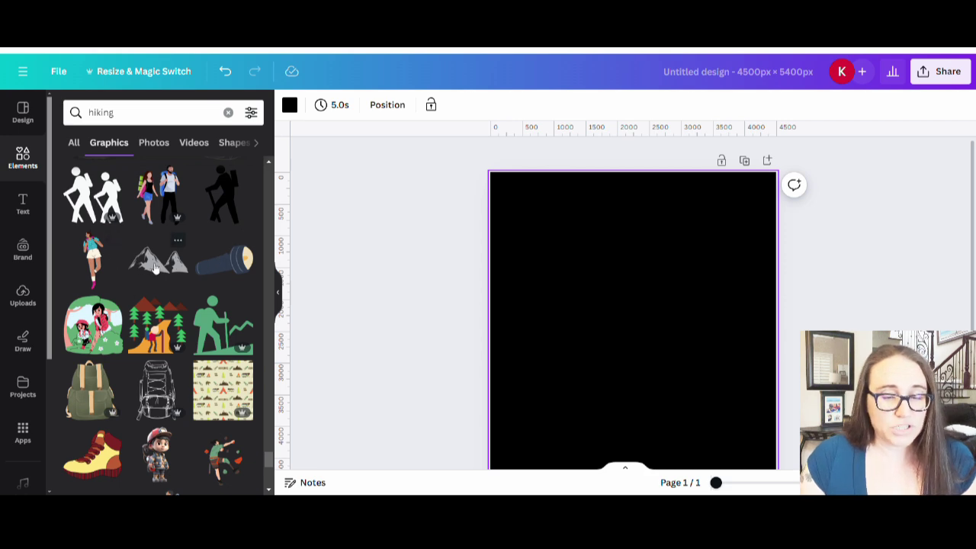
# Step: Search the graphics for "sunsets" and look through the results for a suitable sunset illustration
pyautogui.click(120, 113)
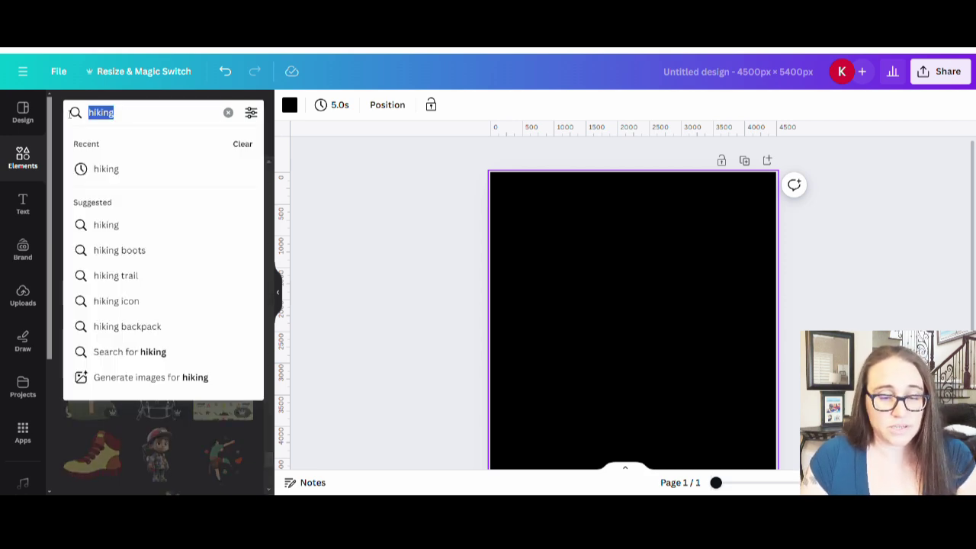
pyautogui.write('sunsets')
pyautogui.press('Return')
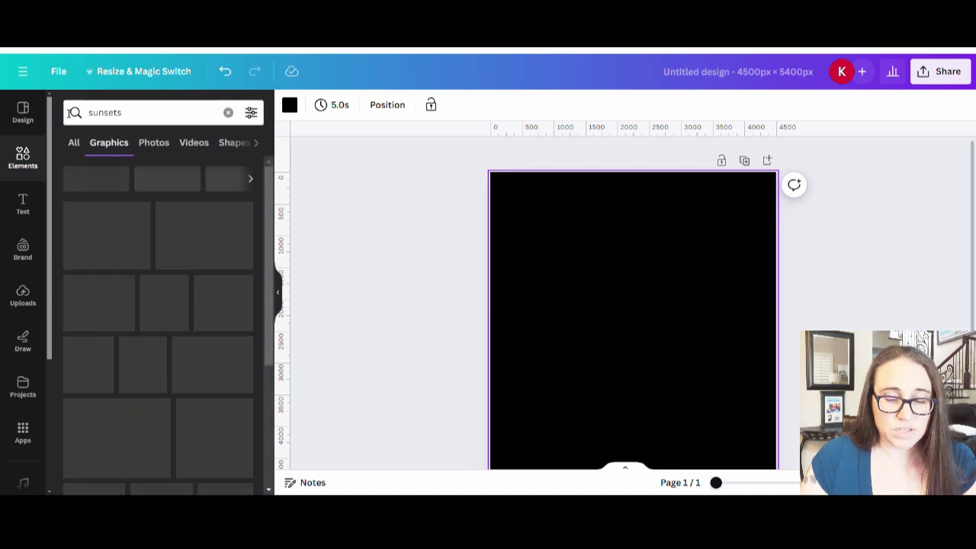
pyautogui.scroll(-5, 129, 290)
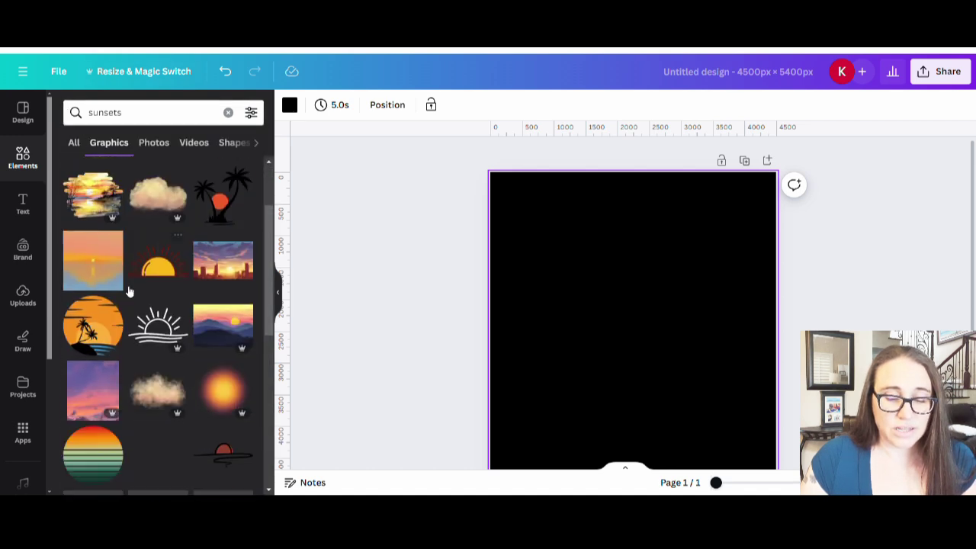
pyautogui.scroll(-3, 174, 289)
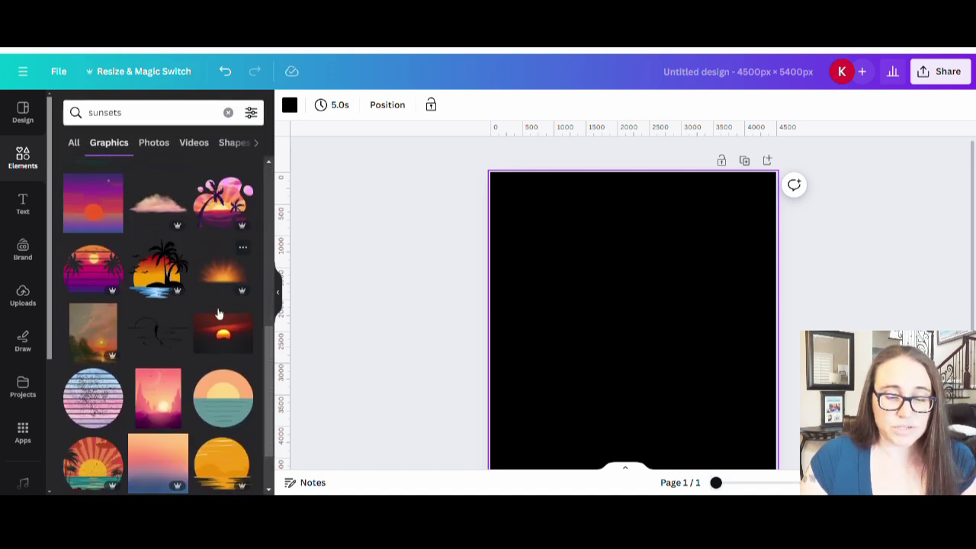
pyautogui.scroll(-2, 89, 404)
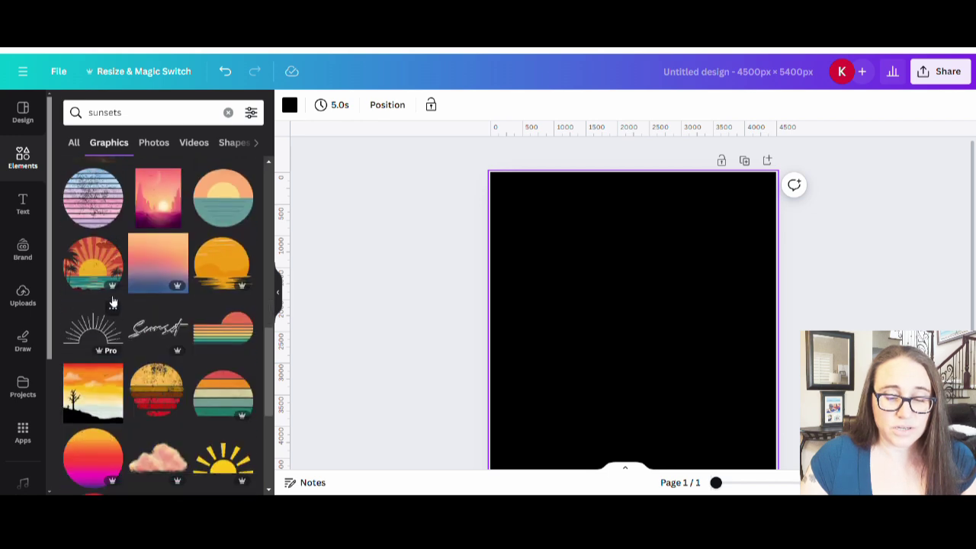
pyautogui.scroll(-2, 107, 274)
pyautogui.scroll(-2, 107, 273)
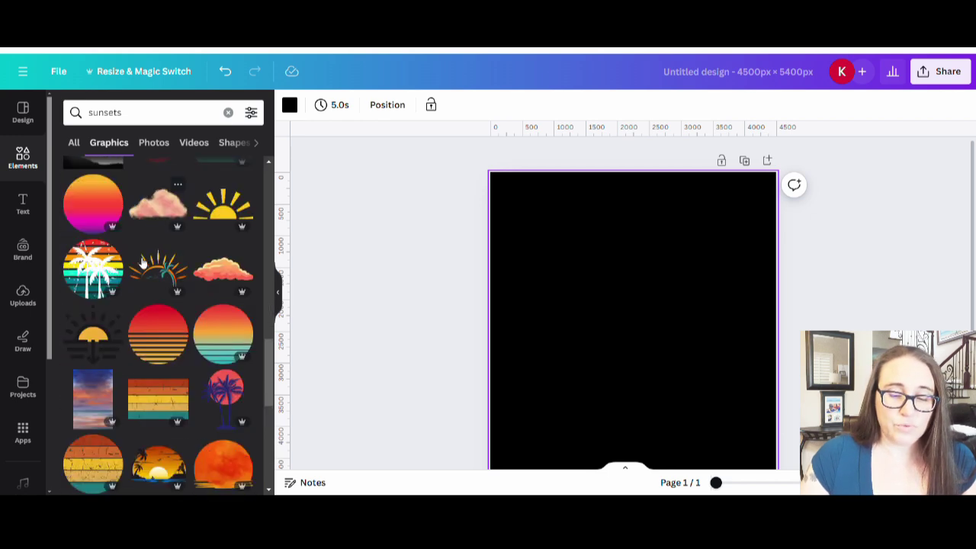
pyautogui.scroll(-3, 181, 271)
pyautogui.scroll(-2, 181, 271)
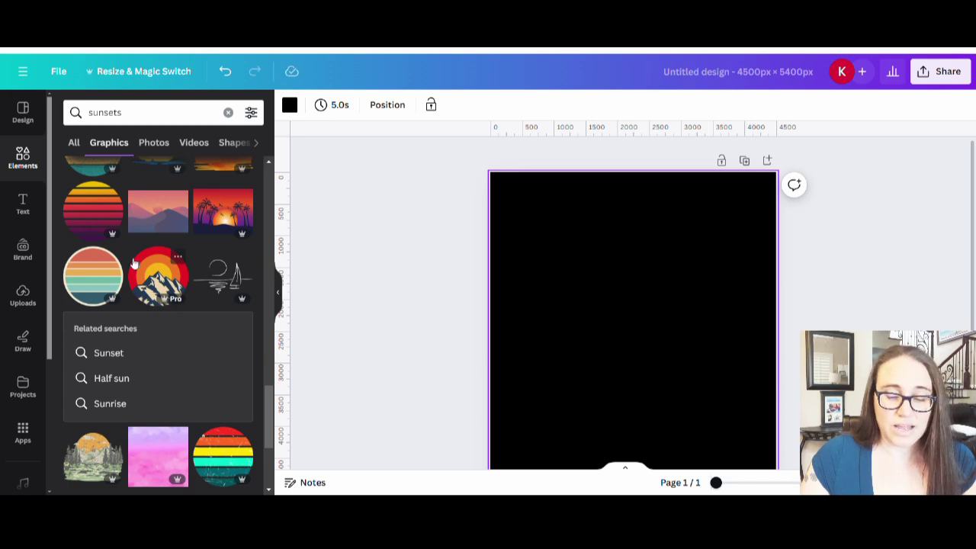
pyautogui.scroll(-1, 162, 290)
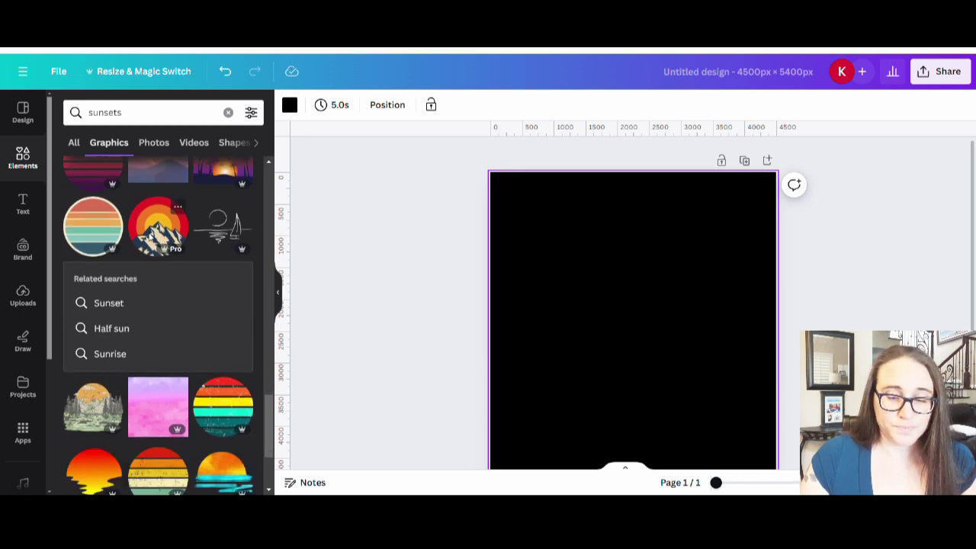
# Step: Search the graphics for "mountain sunset" instead
pyautogui.tripleClick(112, 112)
pyautogui.write('mountian sunset')
pyautogui.press('Return')
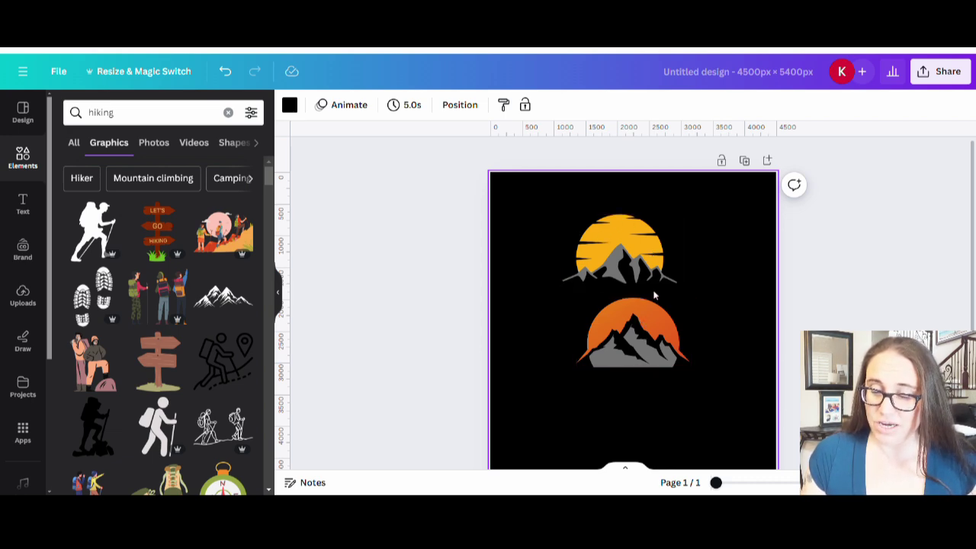
# Step: Compare the two mountain sunset graphics on the page and delete the lower one with the orange sun
pyautogui.click(640, 309)
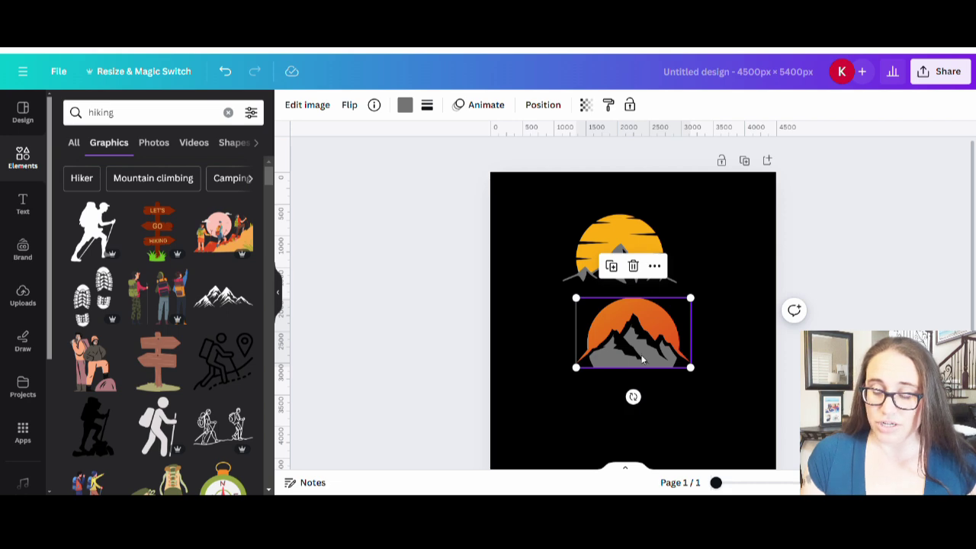
pyautogui.click(614, 237)
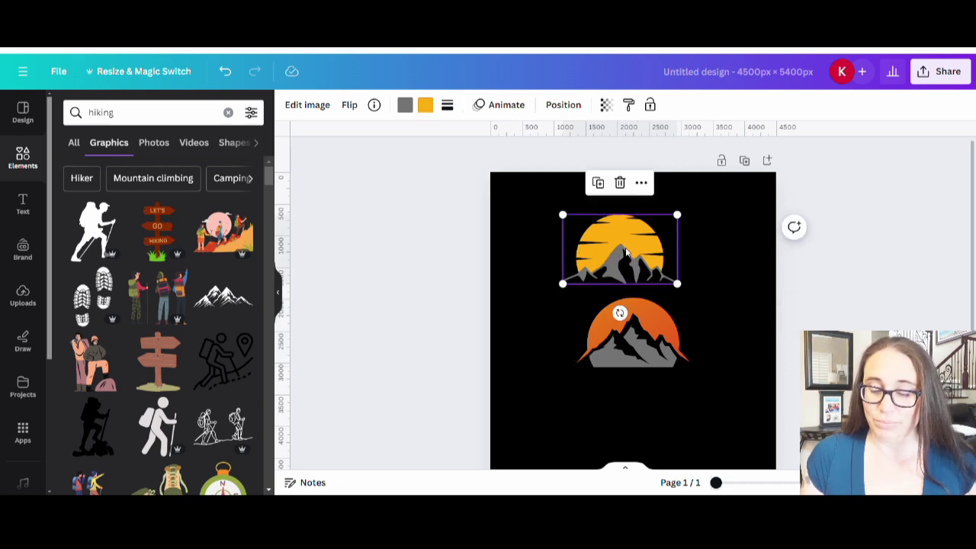
pyautogui.click(656, 361)
pyautogui.press('Delete')
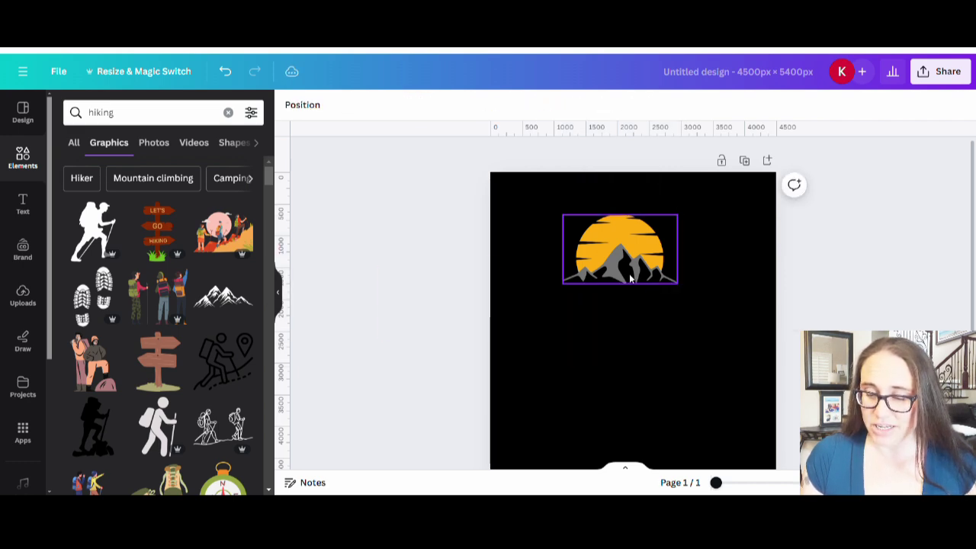
# Step: Enlarge the mountain sunset graphic to nearly the page width and centre it horizontally in the upper half of the page
pyautogui.click(667, 275)
pyautogui.moveTo(682, 286); pyautogui.dragTo(808, 363)
pyautogui.moveTo(641, 324); pyautogui.dragTo(600, 349)
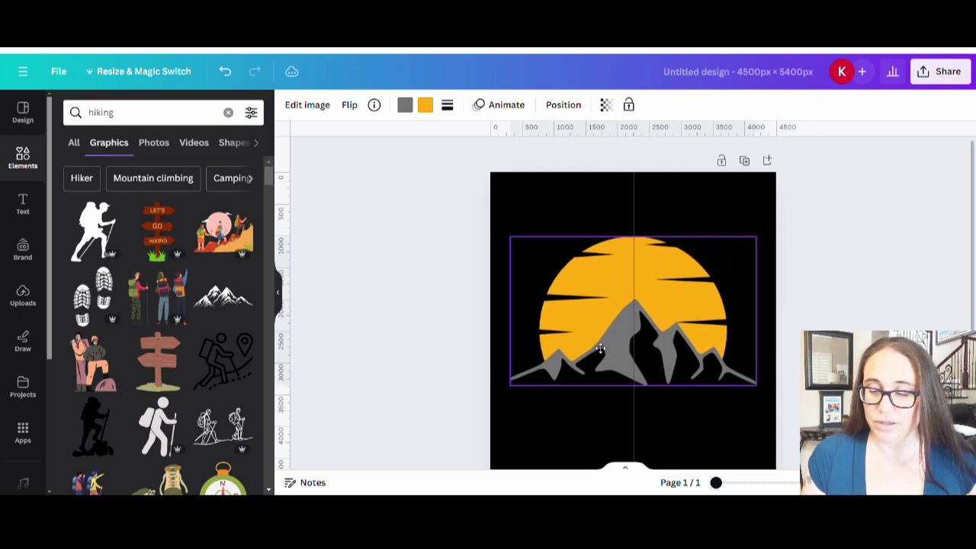
pyautogui.click(725, 429)
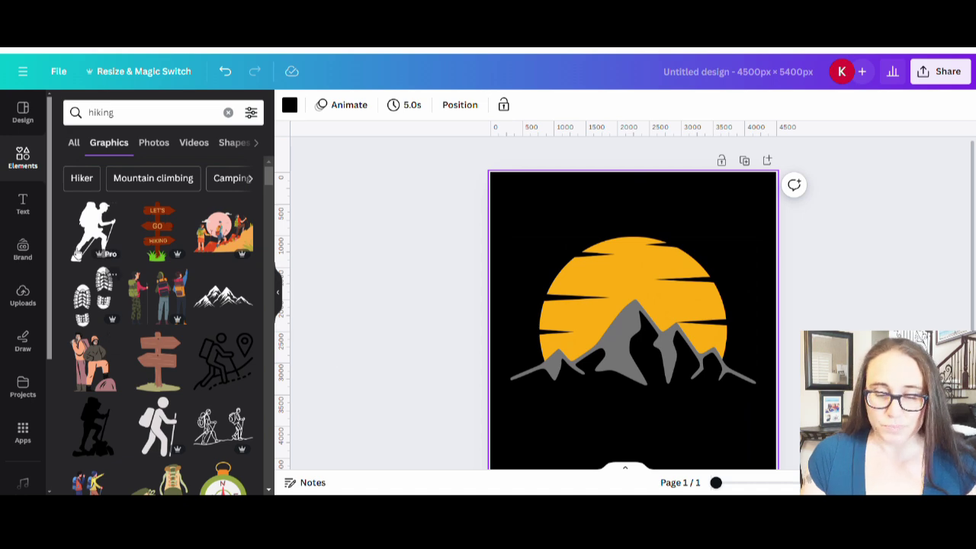
# Step: Try the striding hiker silhouette with a cap in white, placed over the left side of the sun
pyautogui.click(111, 213)
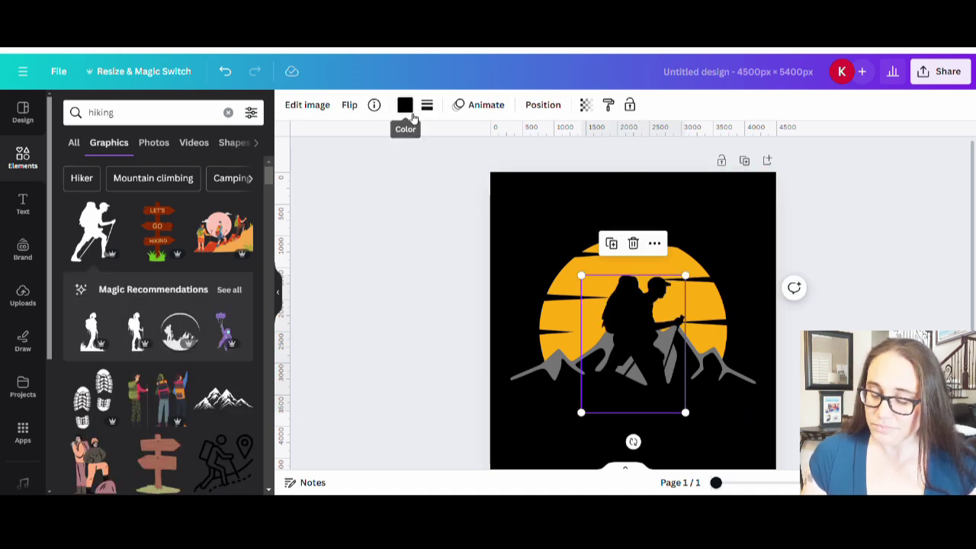
pyautogui.click(405, 105)
pyautogui.click(245, 356)
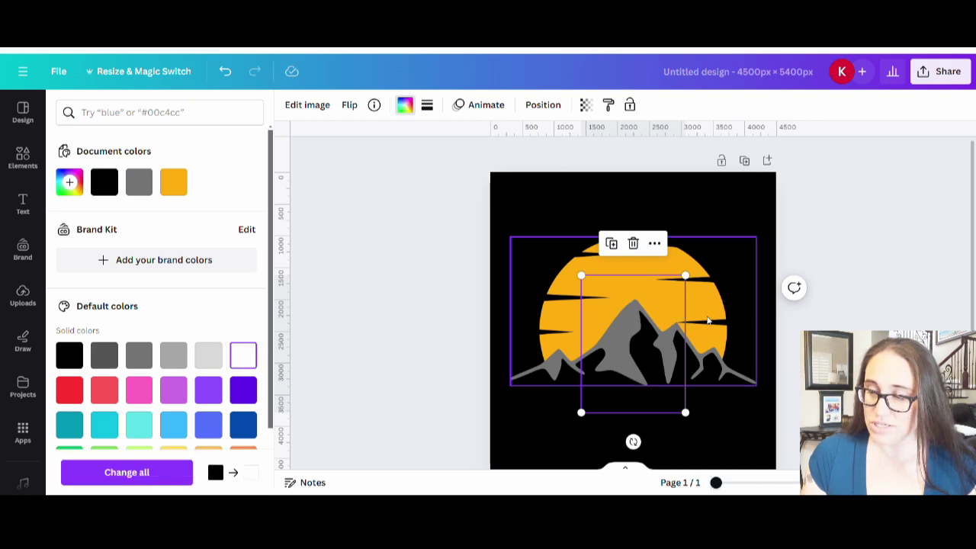
pyautogui.moveTo(640, 379); pyautogui.dragTo(579, 332)
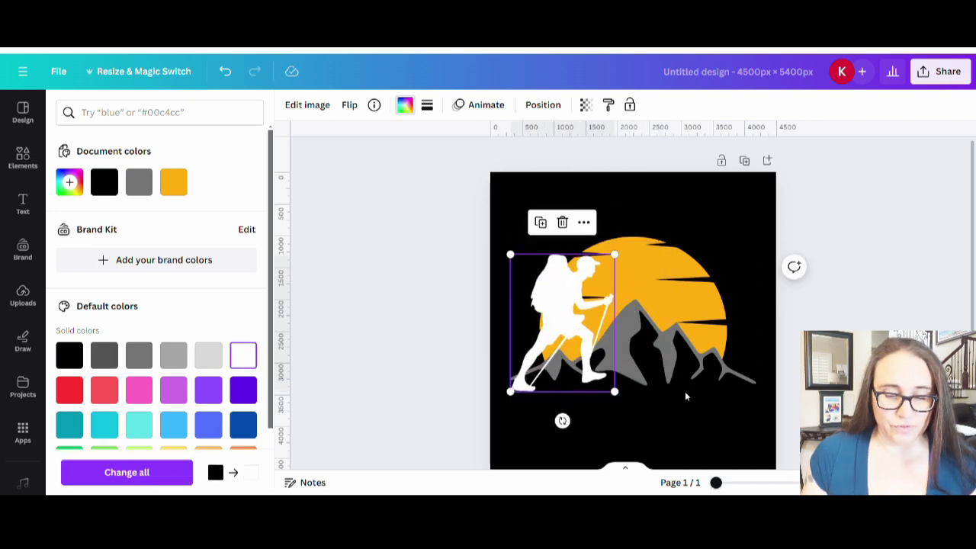
pyautogui.press('Escape')
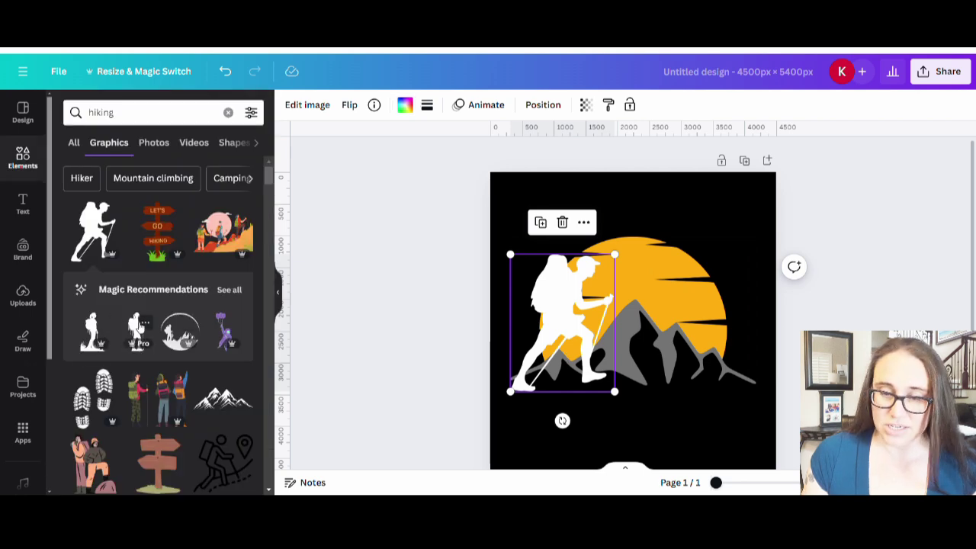
# Step: Replace the striding hiker with the recommended ponytailed hiker silhouette, coloured white and placed over the left side of the sun
pyautogui.click(137, 328)
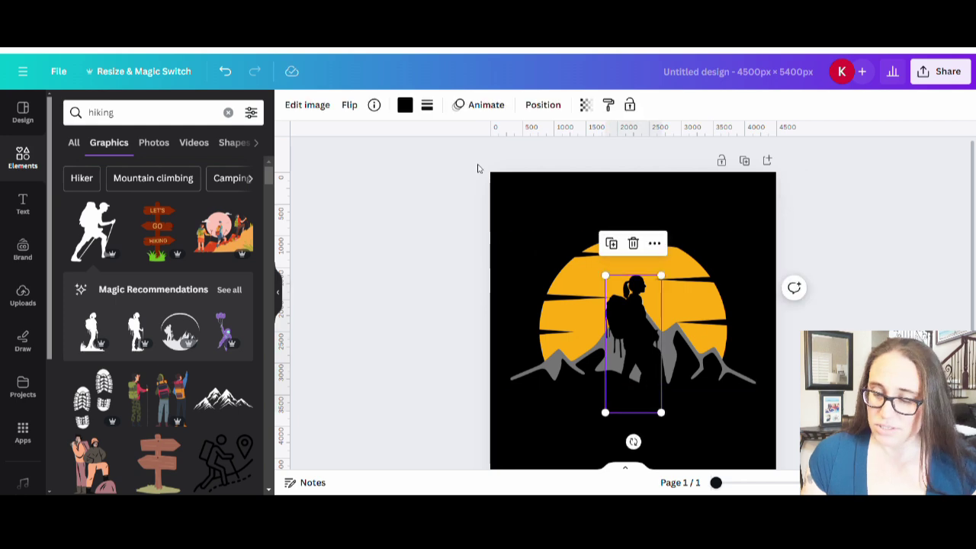
pyautogui.click(405, 104)
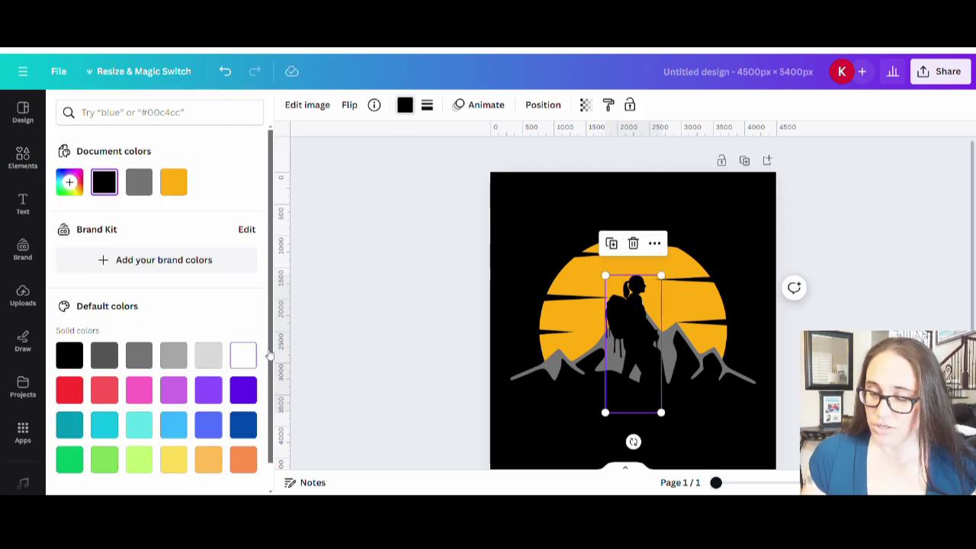
pyautogui.click(243, 355)
pyautogui.moveTo(638, 386); pyautogui.dragTo(591, 376)
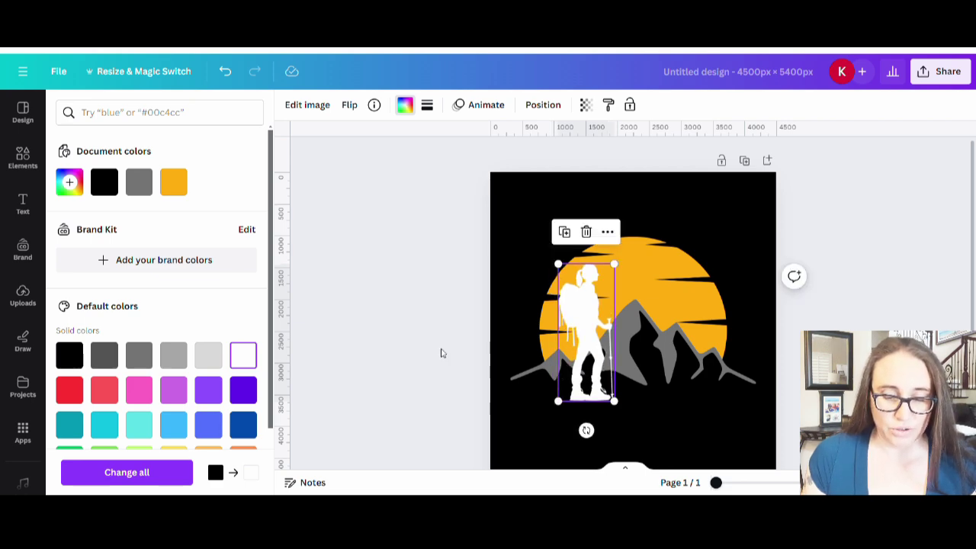
# Step: Look further through the hiking graphics for alternative hiker silhouettes and trail artwork
pyautogui.scroll(-4, 117, 319)
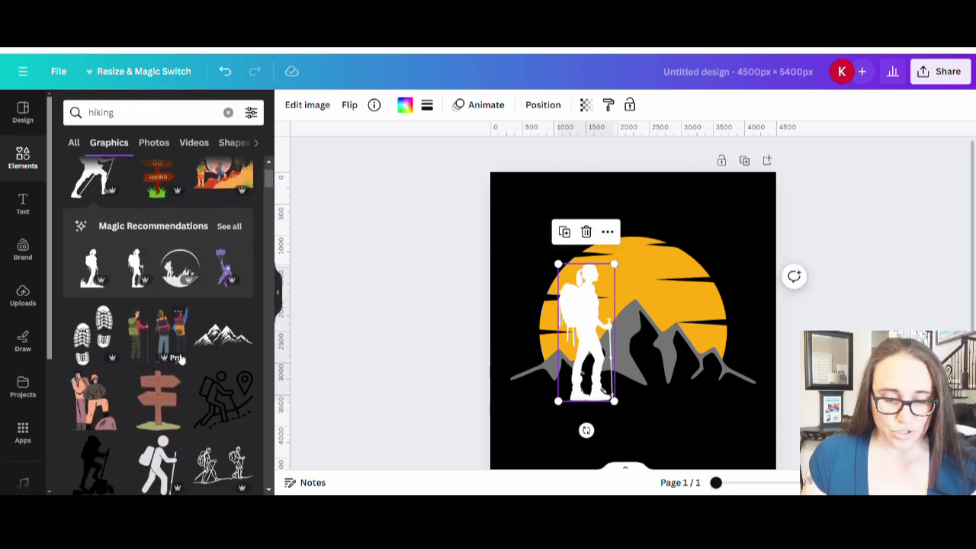
pyautogui.scroll(-2, 640, 251)
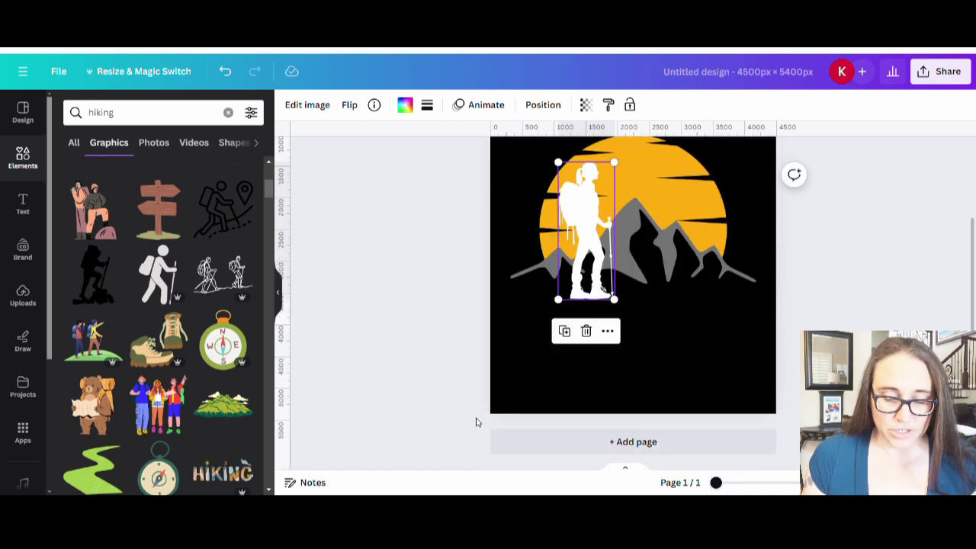
pyautogui.scroll(-3, 177, 365)
pyautogui.scroll(-5, 176, 365)
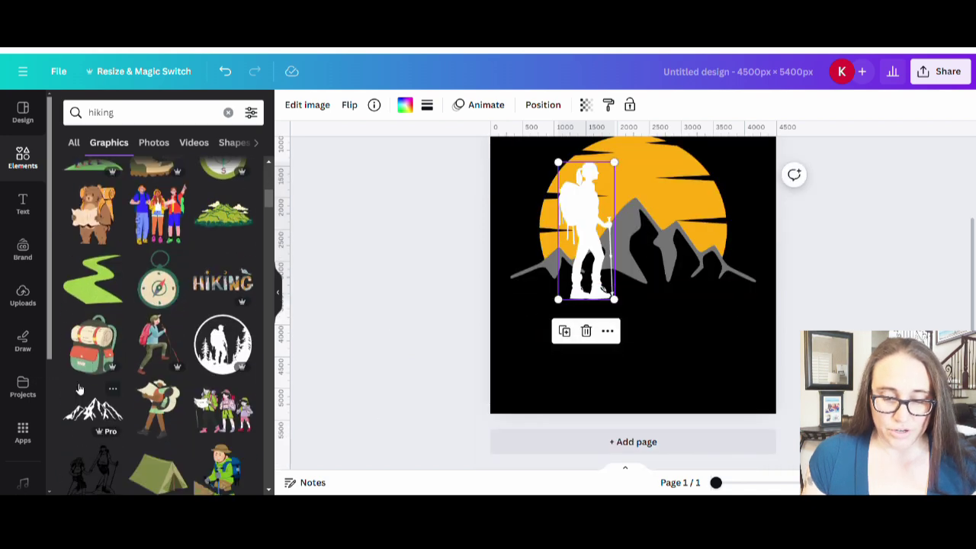
pyautogui.scroll(-2, 164, 370)
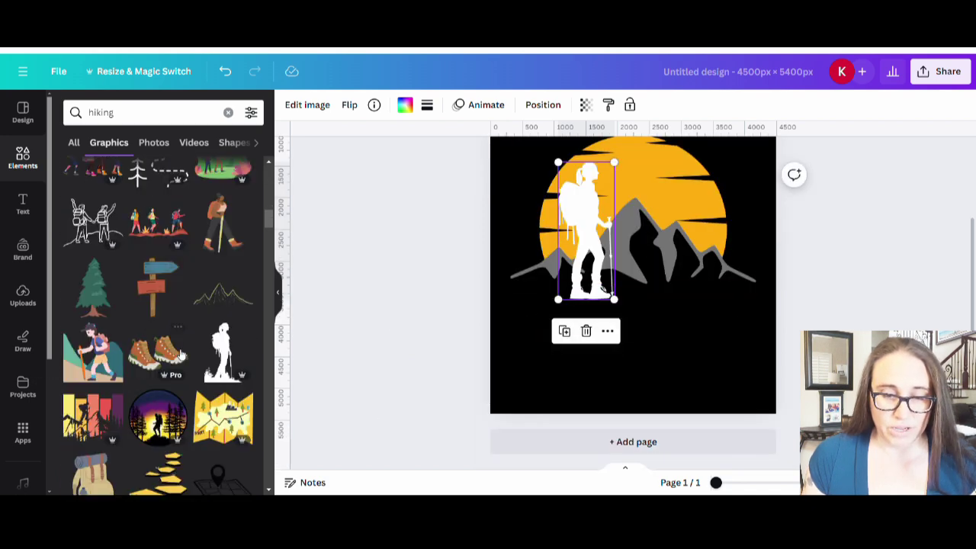
pyautogui.scroll(-3, 179, 357)
pyautogui.scroll(-5, 180, 357)
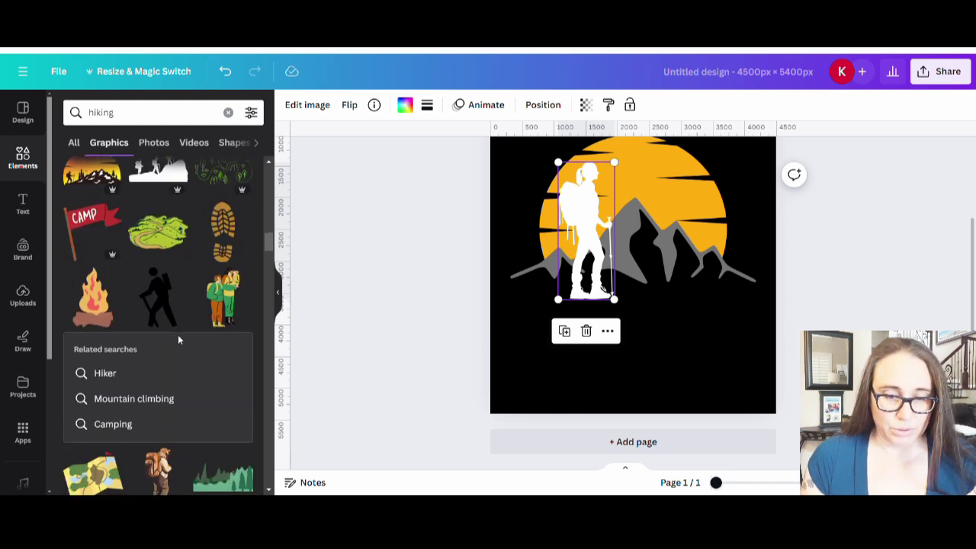
# Step: Search the graphics for "hiker" and look through the results for other hiker silhouettes
pyautogui.click(139, 120)
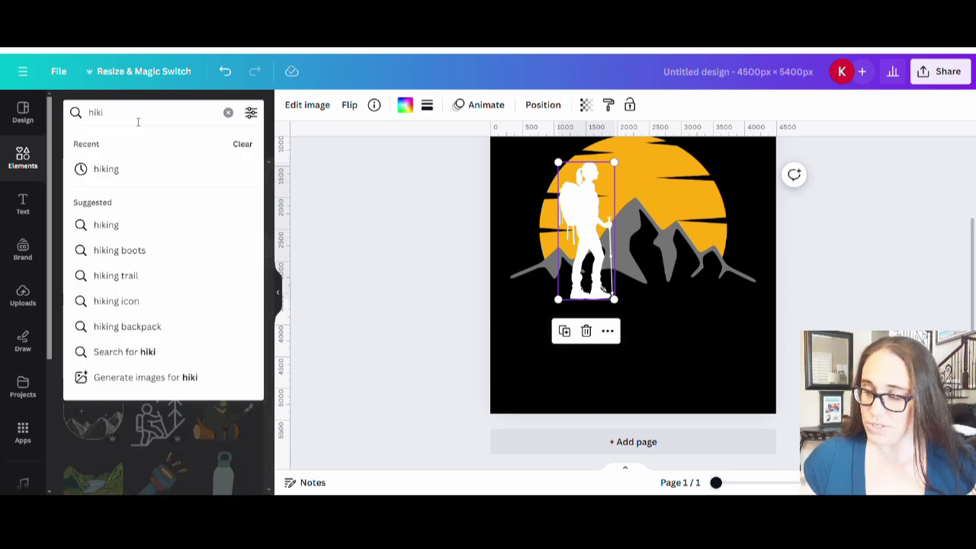
pyautogui.write('er')
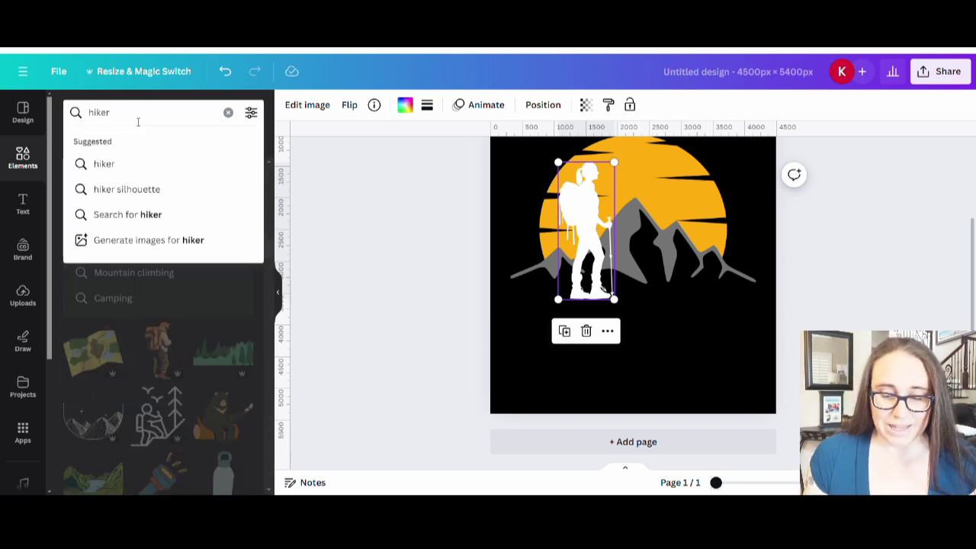
pyautogui.press('Return')
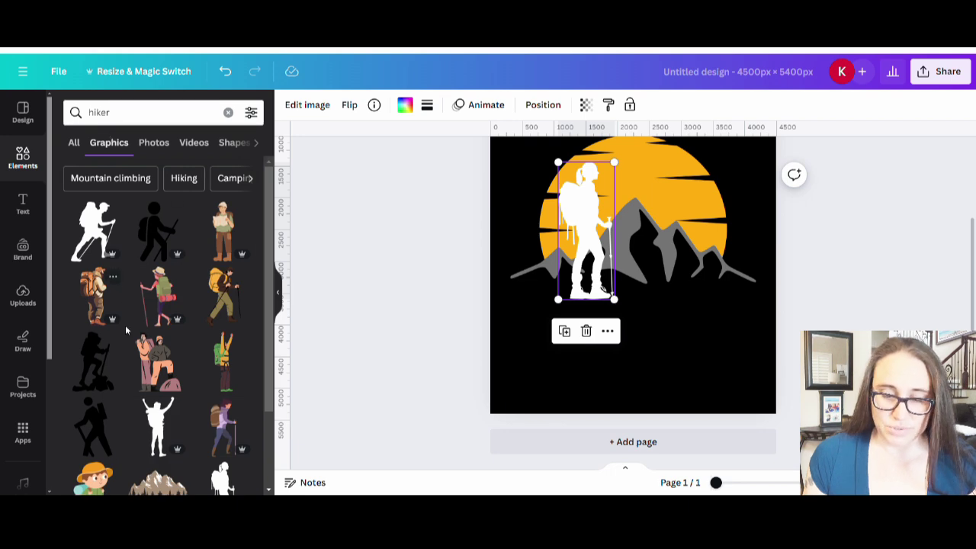
pyautogui.scroll(-3, 126, 330)
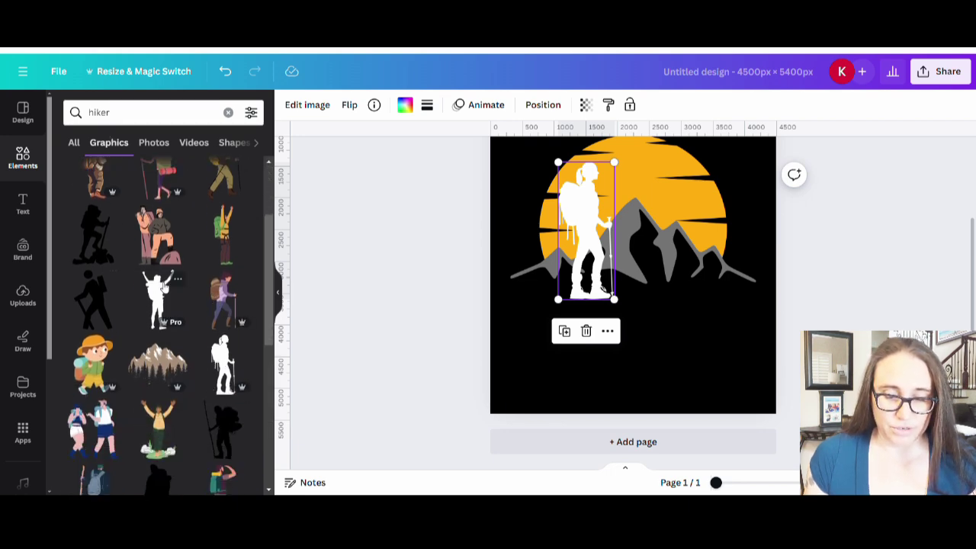
pyautogui.scroll(-6, 219, 212)
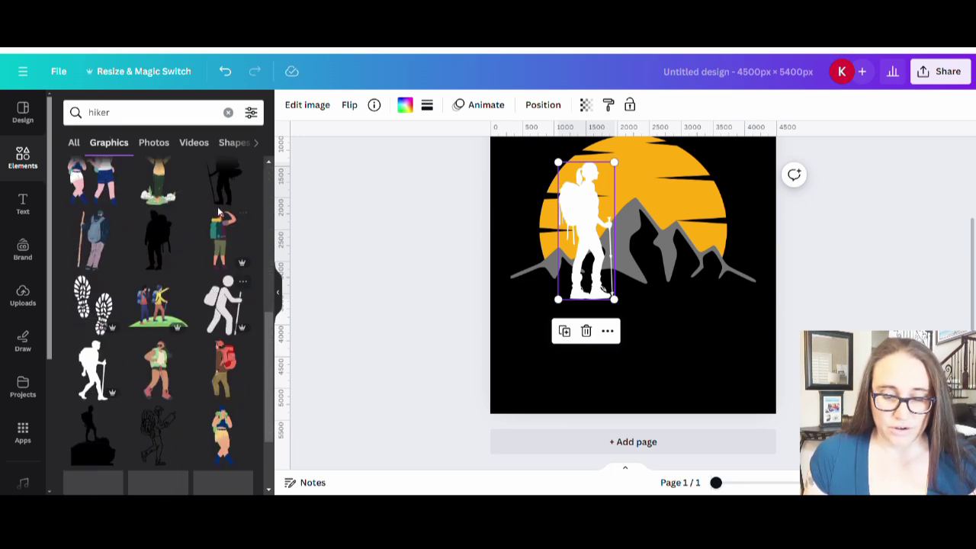
pyautogui.scroll(-6, 128, 300)
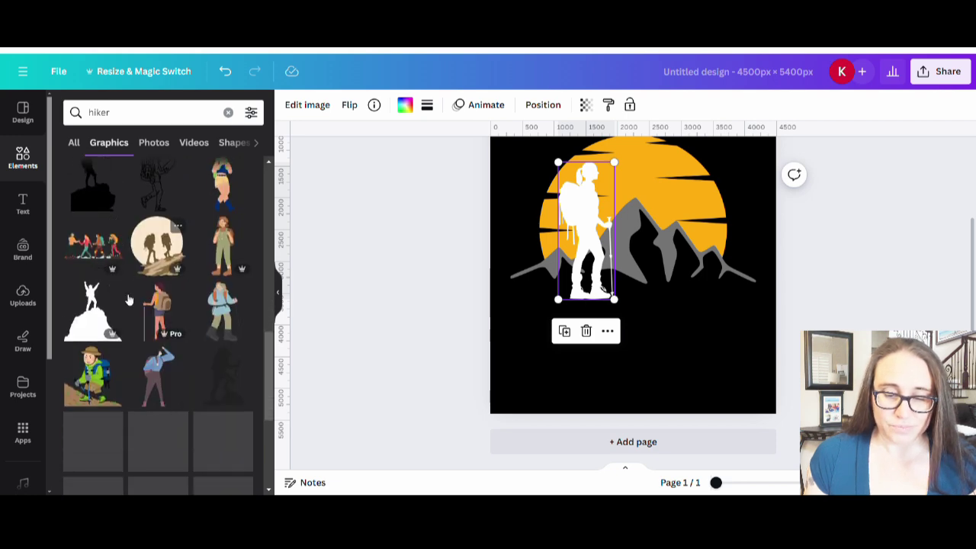
pyautogui.scroll(-3, 200, 347)
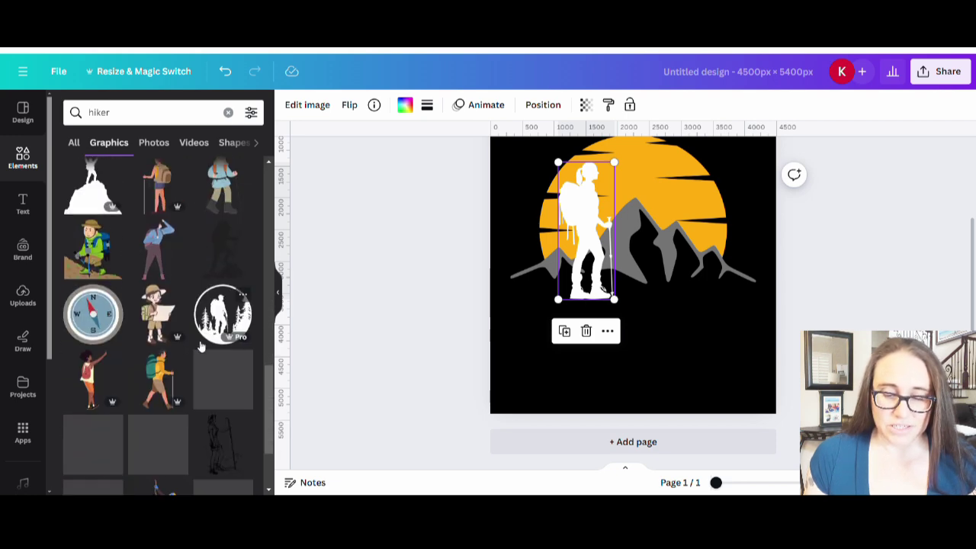
pyautogui.scroll(-4, 187, 321)
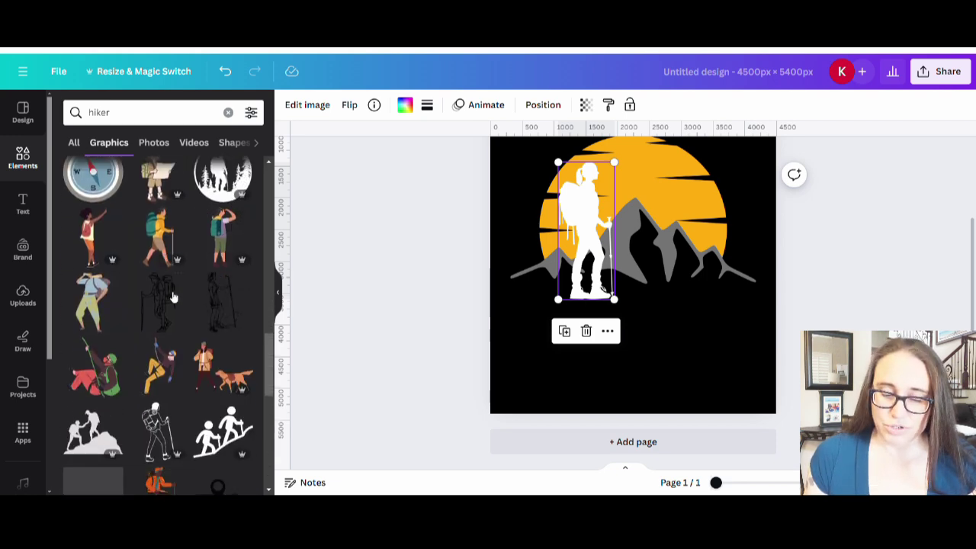
pyautogui.scroll(-4, 172, 297)
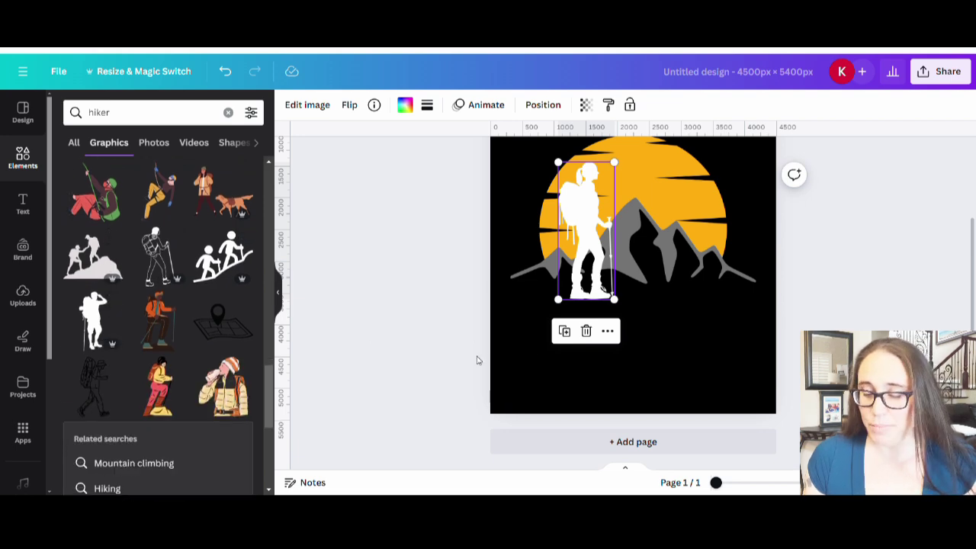
# Step: Add a text box to the page reading "IF YOU CAN FIND A PATH WITH NO OBSTACLES"
pyautogui.click(671, 380)
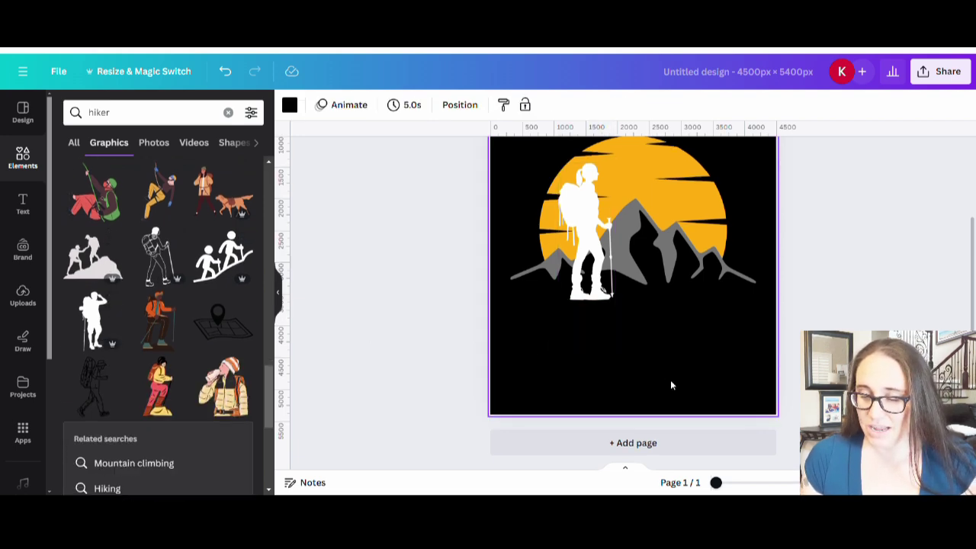
pyautogui.scroll(1, 648, 378)
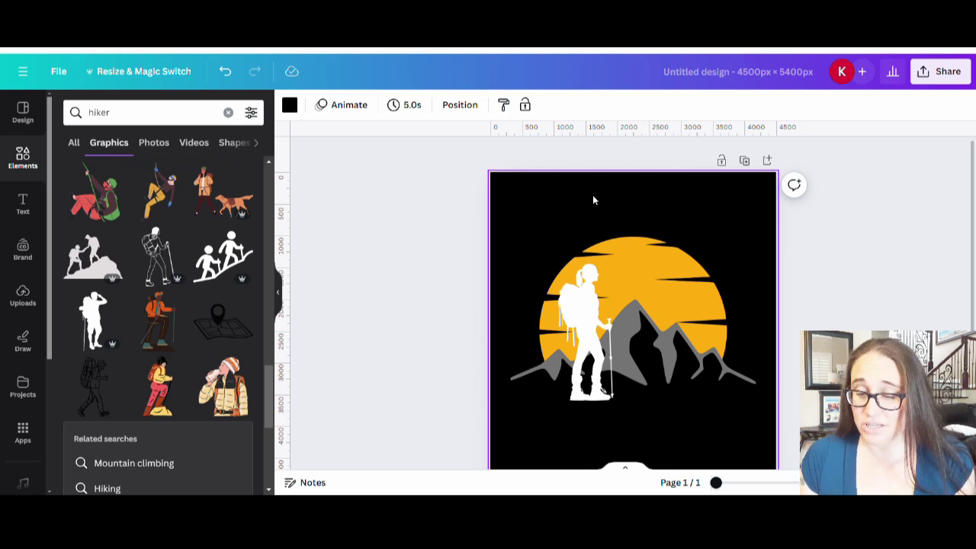
pyautogui.press('t')
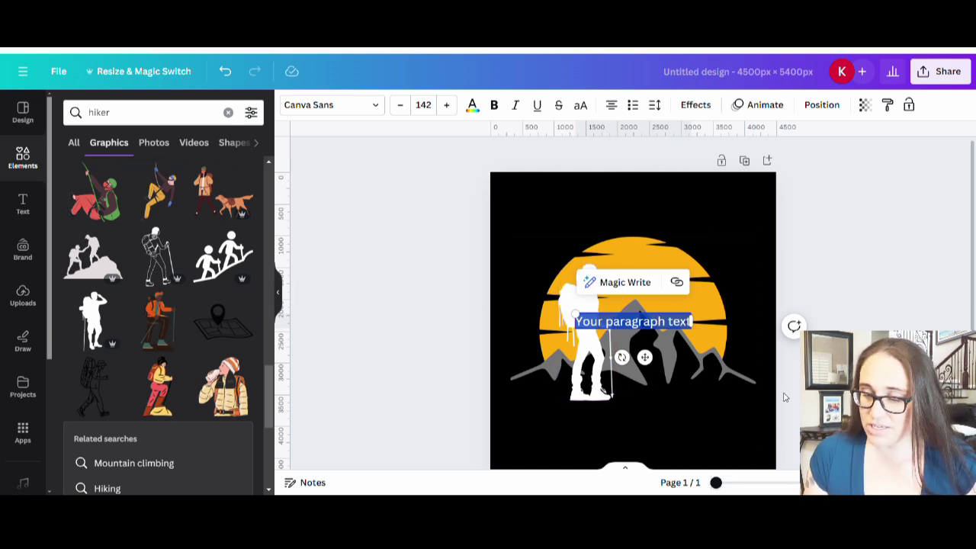
pyautogui.press('BackSpace')
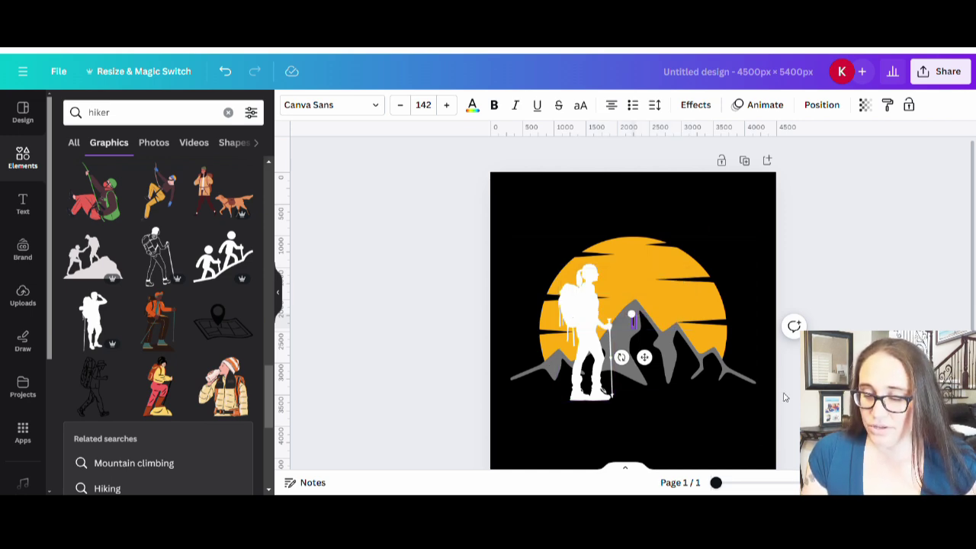
pyautogui.write('IF Y')
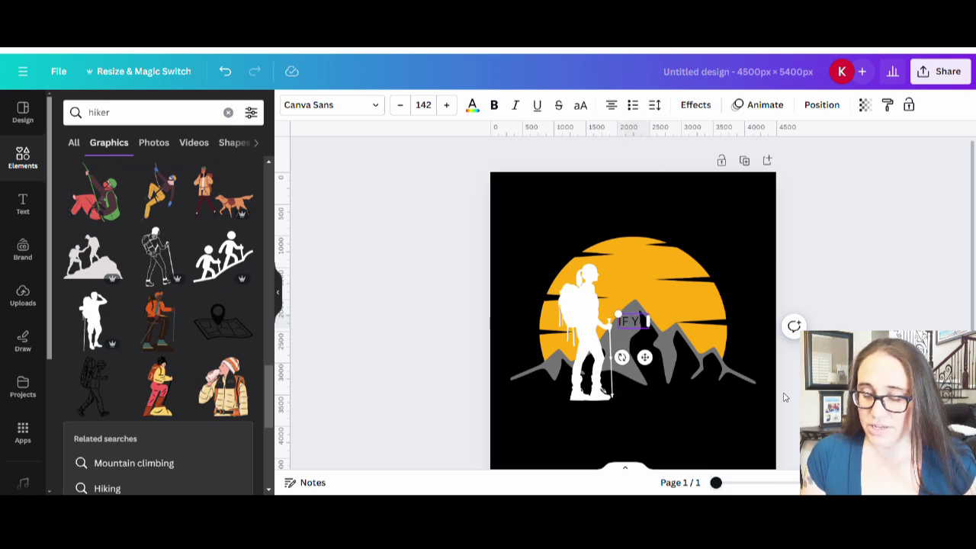
pyautogui.write('OU CAN FIN')
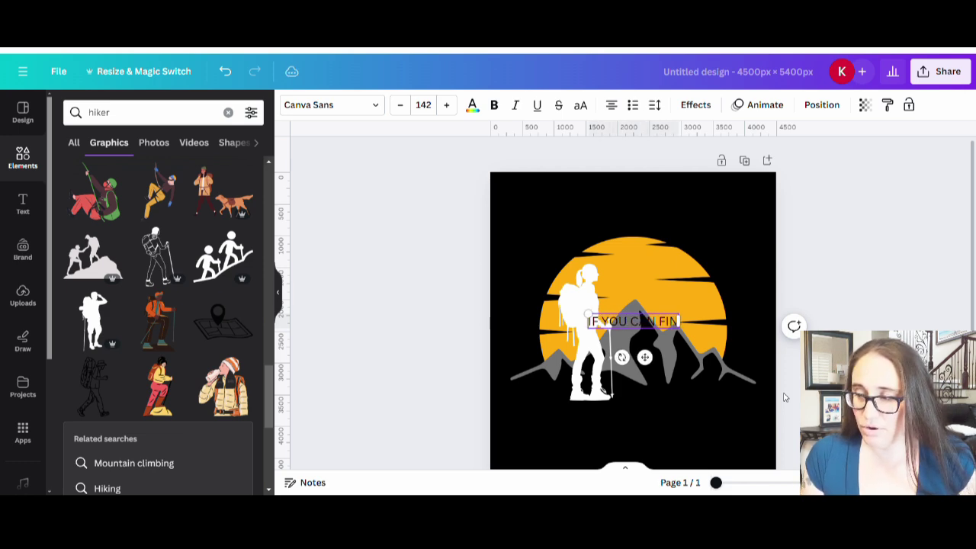
pyautogui.write('D A PATH')
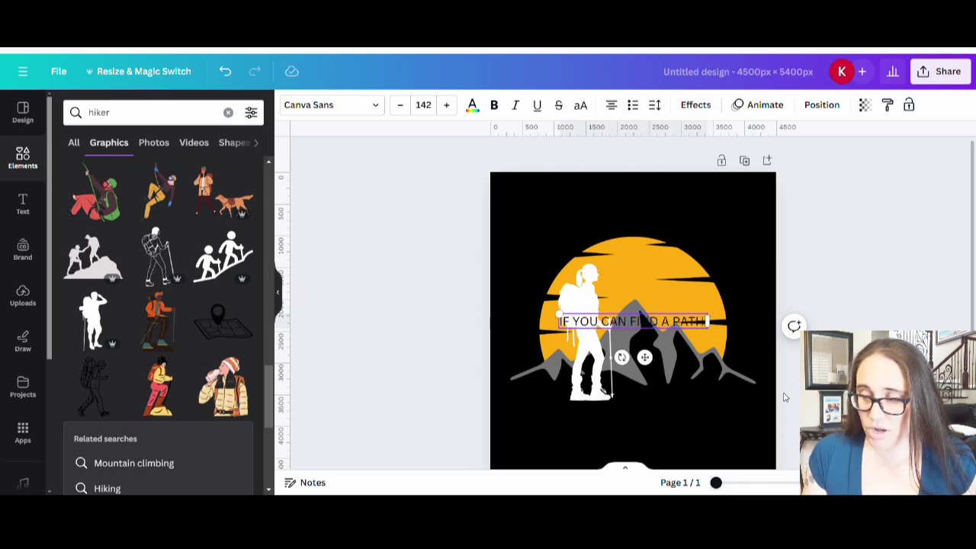
pyautogui.write(' WITH NO')
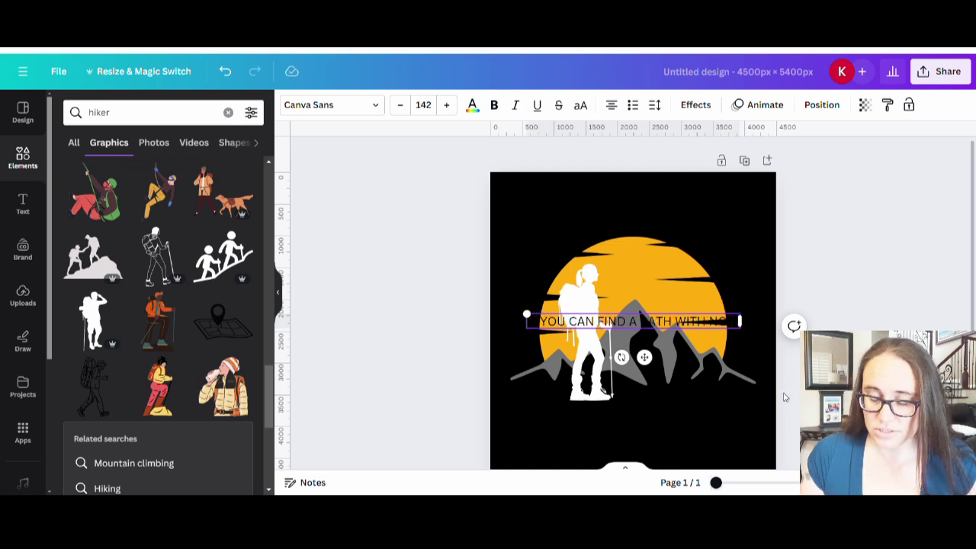
pyautogui.write(' OBSTA')
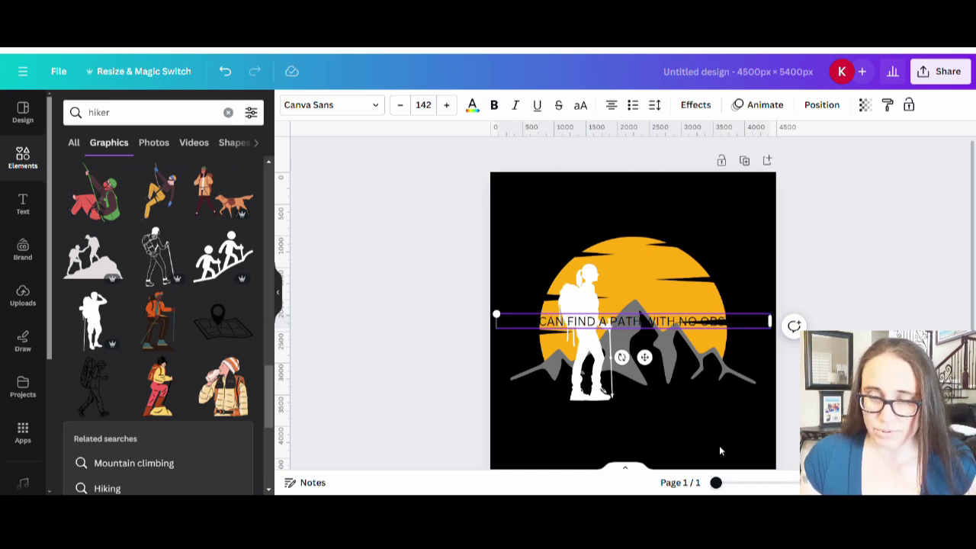
# Step: Colour the "IF YOU CAN FIND A PATH WITH NO OBSTACLES" text white and centre it above the sun
pyautogui.click(640, 290)
pyautogui.moveTo(653, 321); pyautogui.dragTo(659, 212)
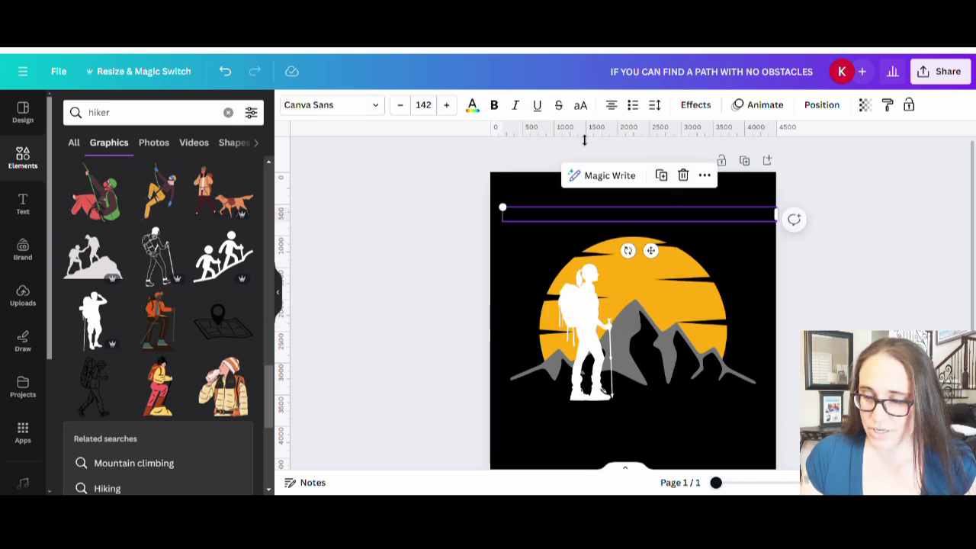
pyautogui.click(473, 104)
pyautogui.click(244, 359)
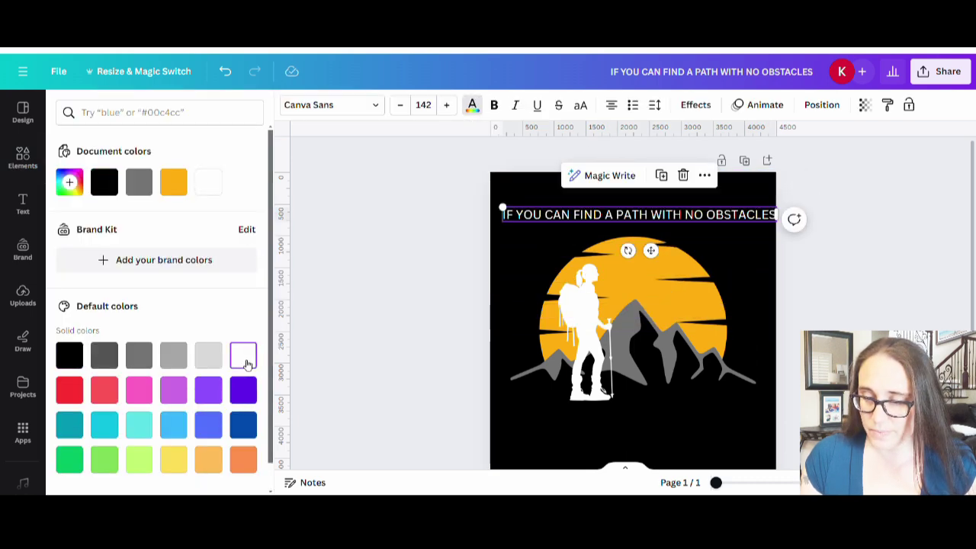
pyautogui.moveTo(731, 219); pyautogui.dragTo(725, 218)
pyautogui.click(813, 269)
pyautogui.scroll(-1, 730, 416)
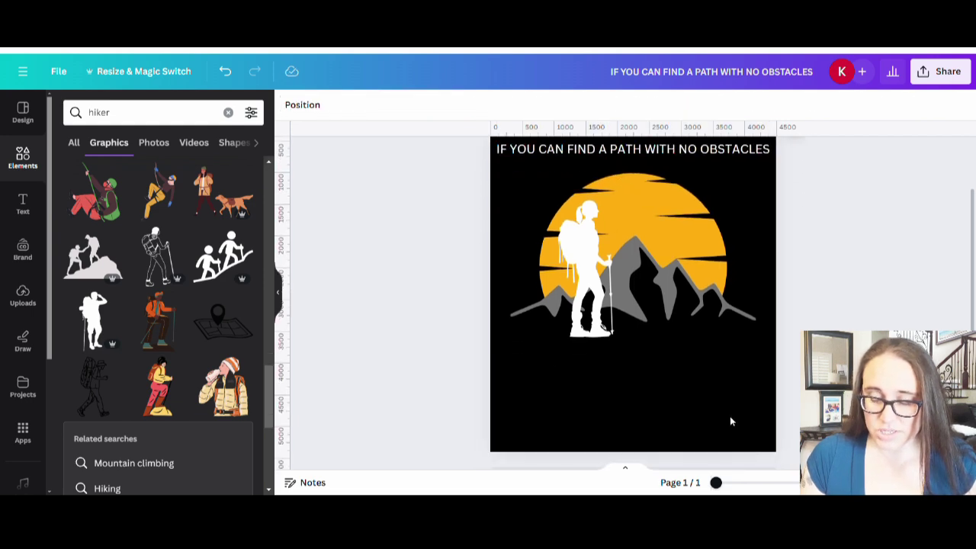
# Step: Add a text line reading "IT PROBABLY DOESN'T" and place it centred below the hiker and mountains
pyautogui.press('t')
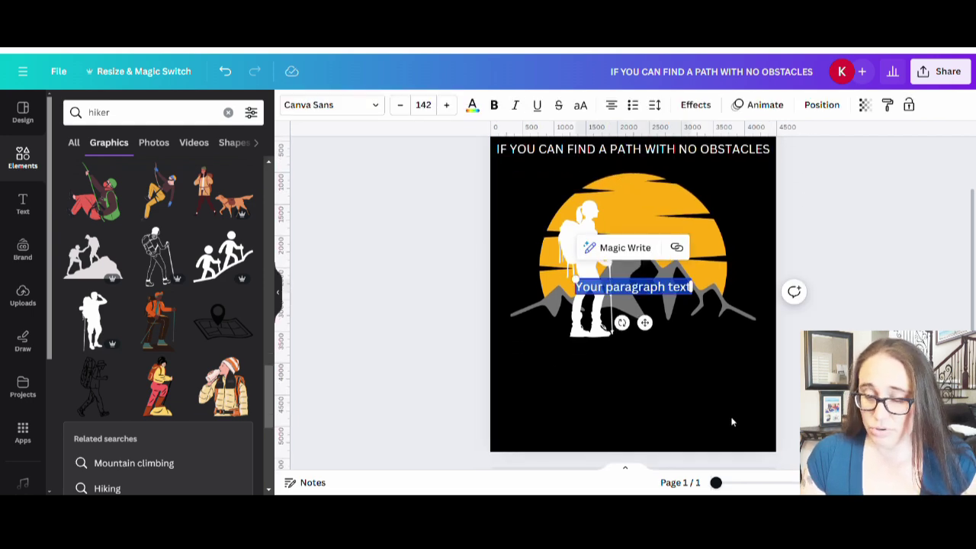
pyautogui.press('BackSpace')
pyautogui.write('PR')
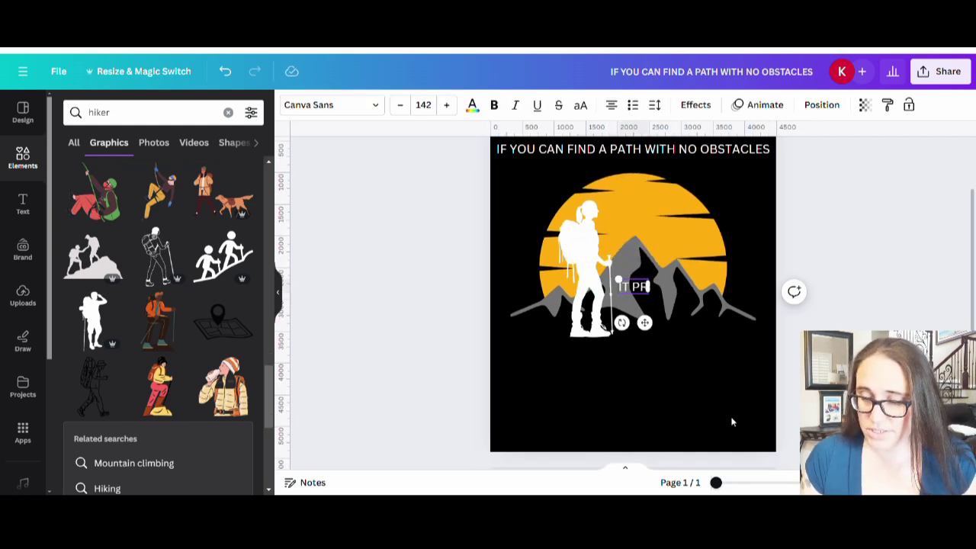
pyautogui.write("OBABLY DOESN'")
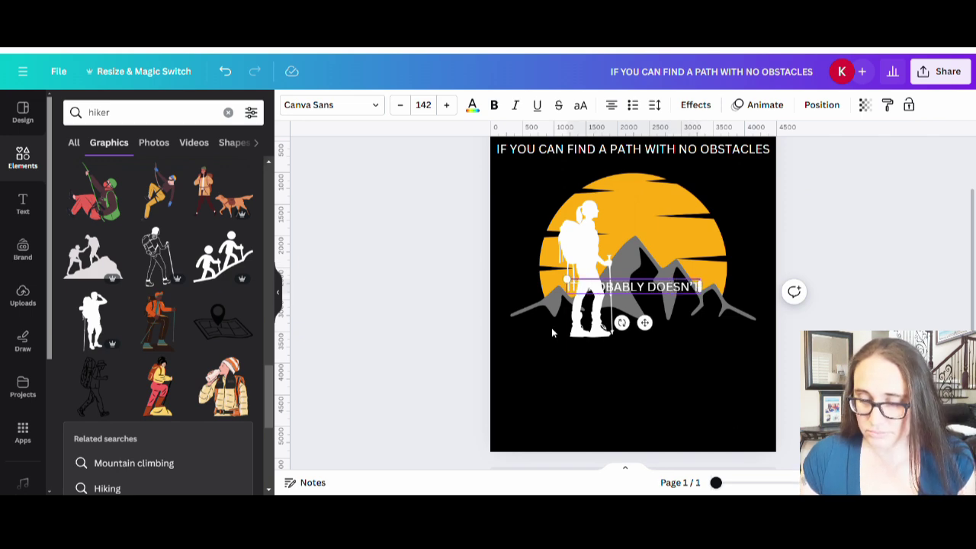
pyautogui.write('T')
pyautogui.click(552, 327)
pyautogui.moveTo(633, 289); pyautogui.dragTo(645, 352)
pyautogui.click(711, 400)
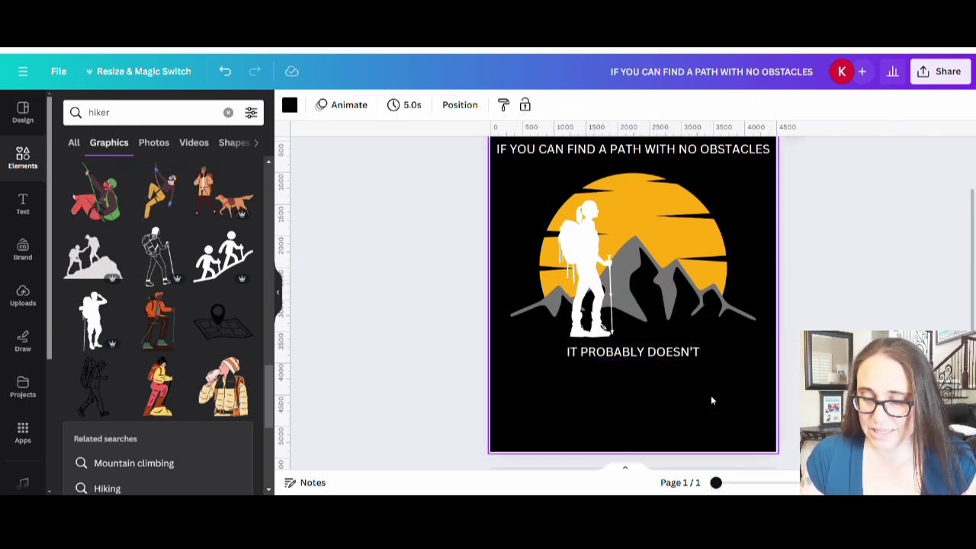
# Step: Add another text line reading "LEAD ANYWHERE" and place it centred beneath "IT PROBABLY DOESN'T"
pyautogui.press('t')
pyautogui.press('BackSpace')
pyautogui.write('LE')
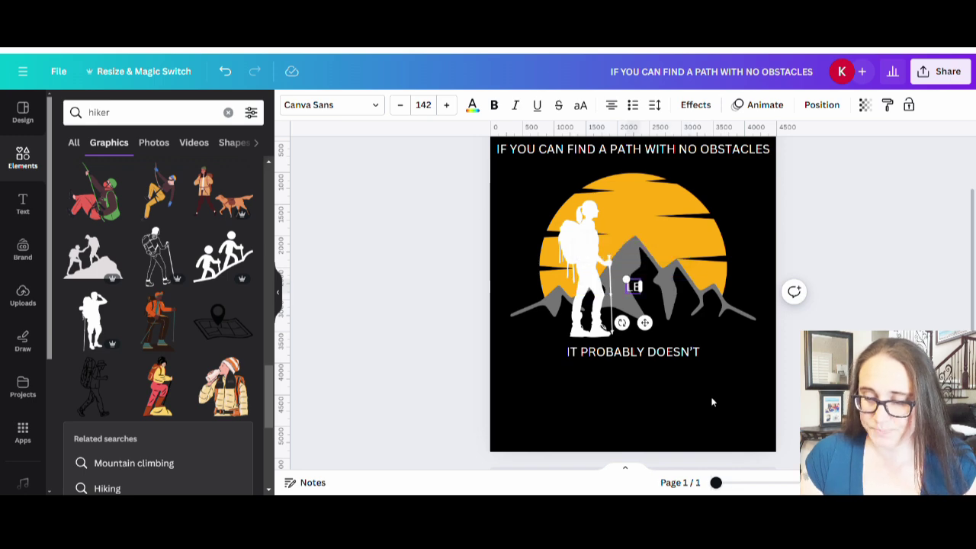
pyautogui.write('AD ANYWHERE')
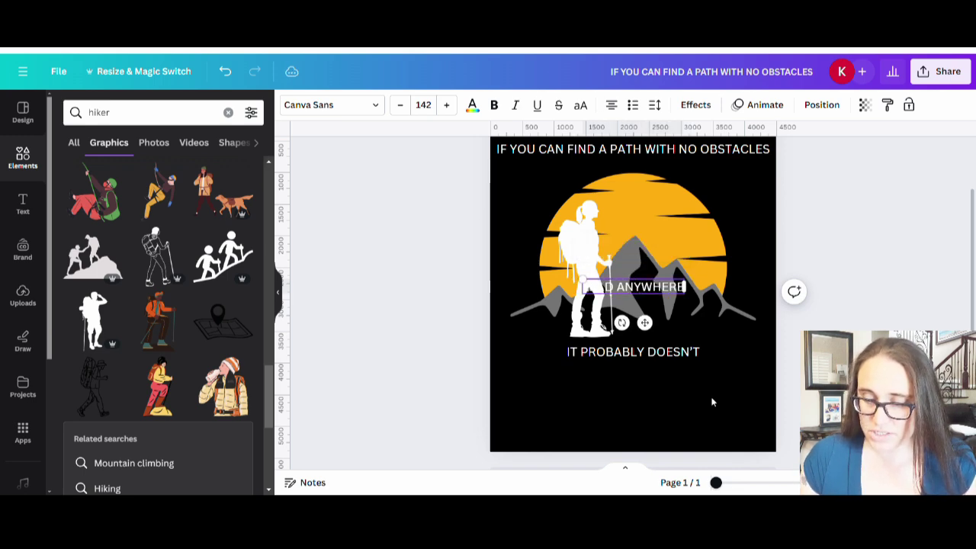
pyautogui.click(686, 312)
pyautogui.moveTo(655, 290); pyautogui.dragTo(653, 373)
pyautogui.click(723, 402)
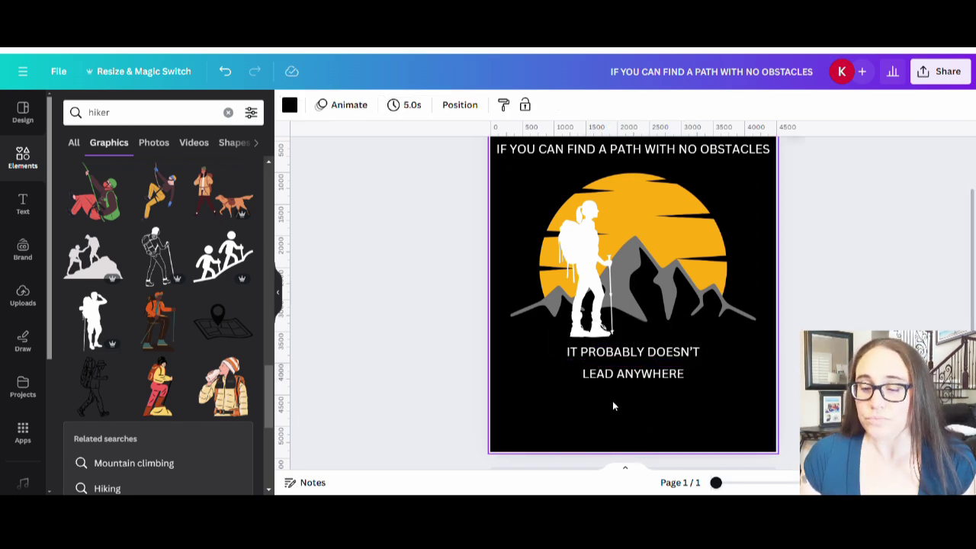
# Step: Find a "NARROW" font for the heading above the sun, apply Paalalabas Condensed and enlarge the text to about size 393
pyautogui.click(686, 156)
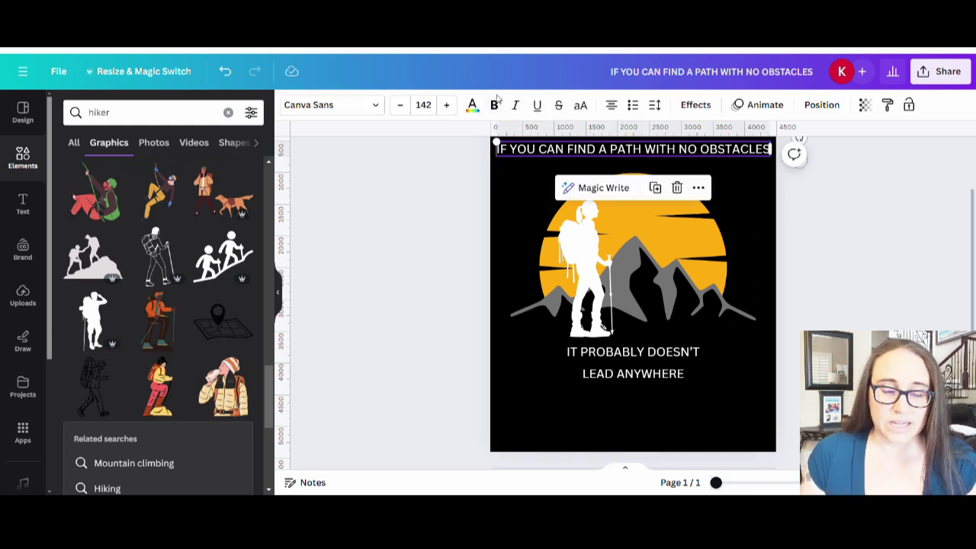
pyautogui.click(354, 111)
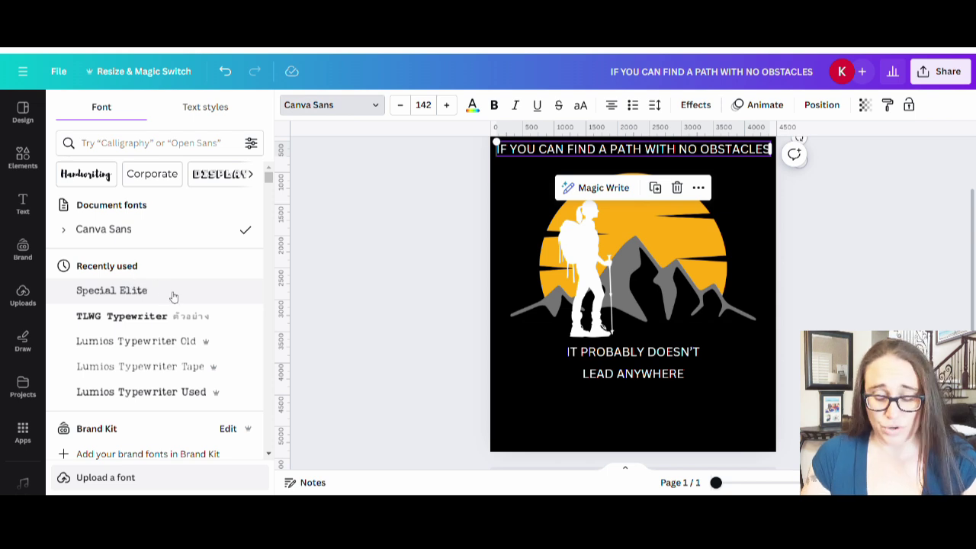
pyautogui.click(122, 151)
pyautogui.write('NARROW')
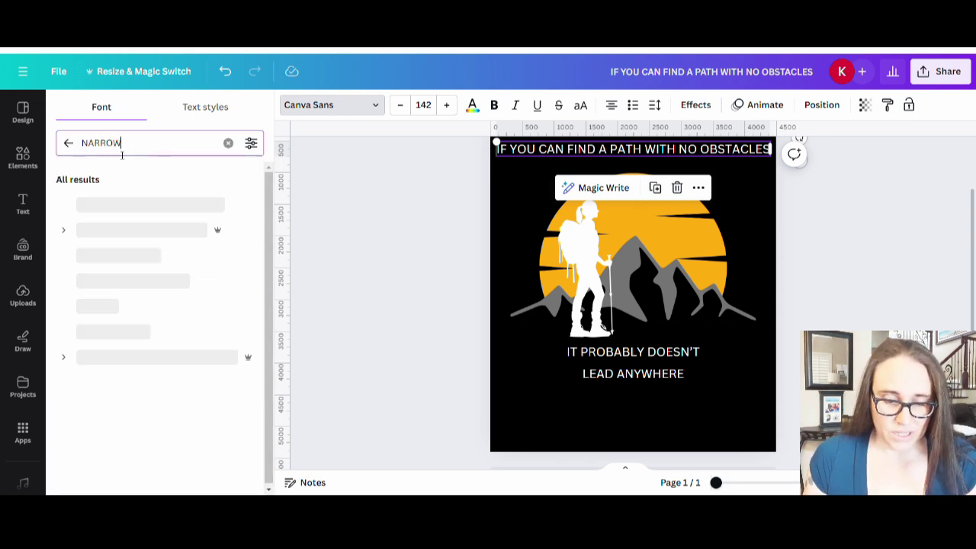
pyautogui.scroll(-3, 148, 255)
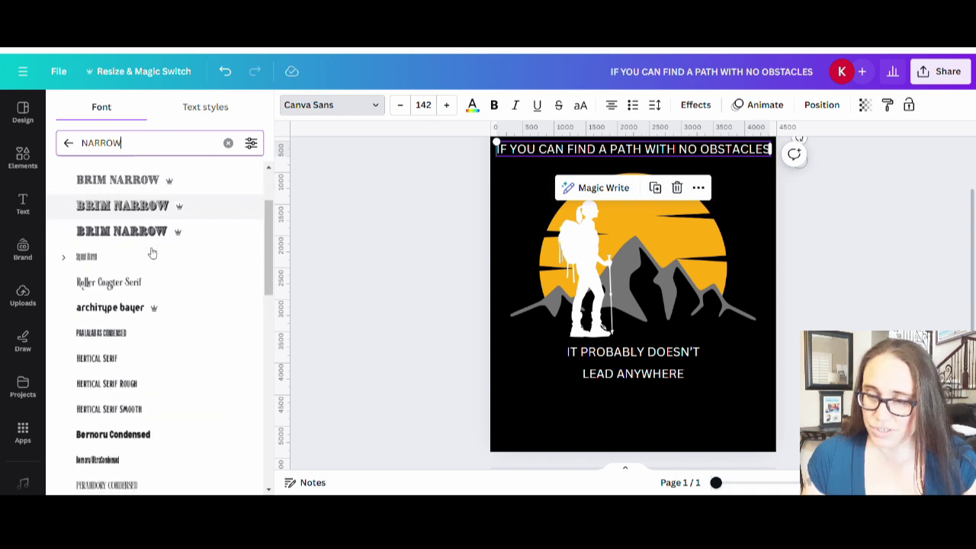
pyautogui.click(118, 301)
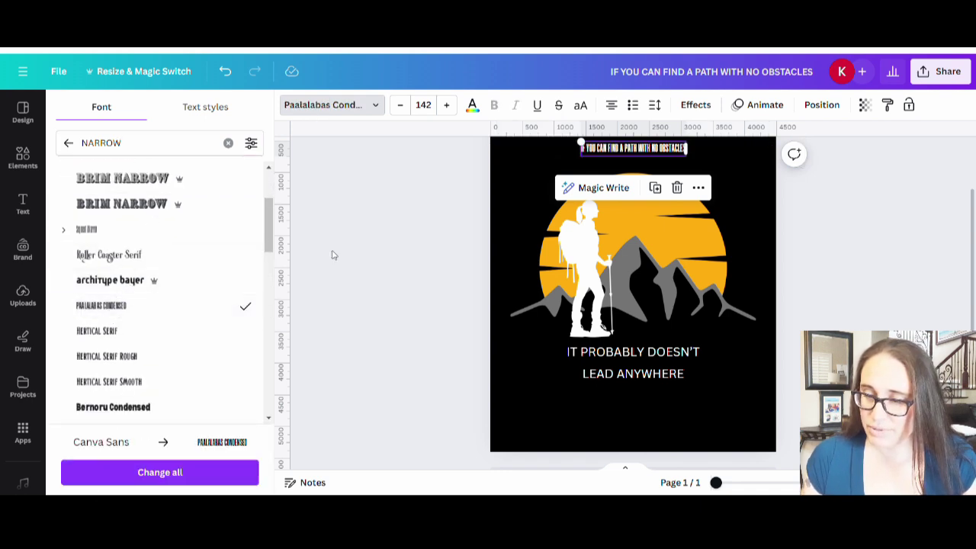
pyautogui.moveTo(581, 144); pyautogui.dragTo(395, 123)
pyautogui.moveTo(645, 160); pyautogui.dragTo(739, 178)
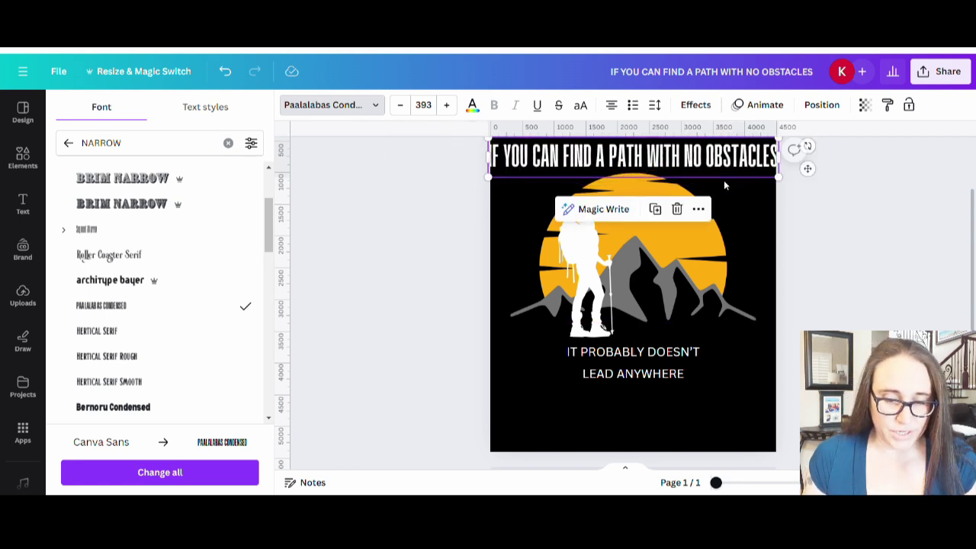
# Step: Change the heading's font to Bernoru Condensed, reduce it to about size 307 and fit it on one centred line above the sun
pyautogui.scroll(-3, 136, 288)
pyautogui.click(137, 280)
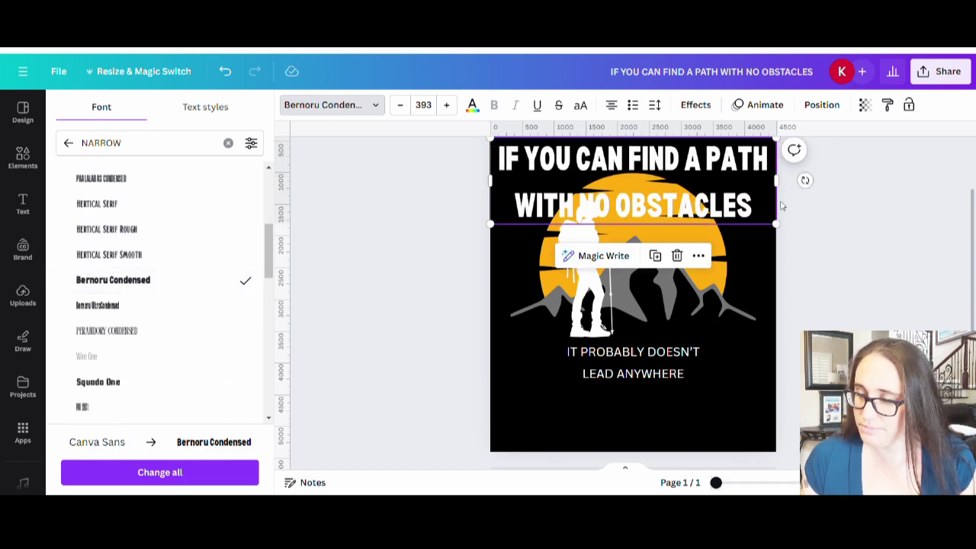
pyautogui.moveTo(791, 188); pyautogui.dragTo(968, 183)
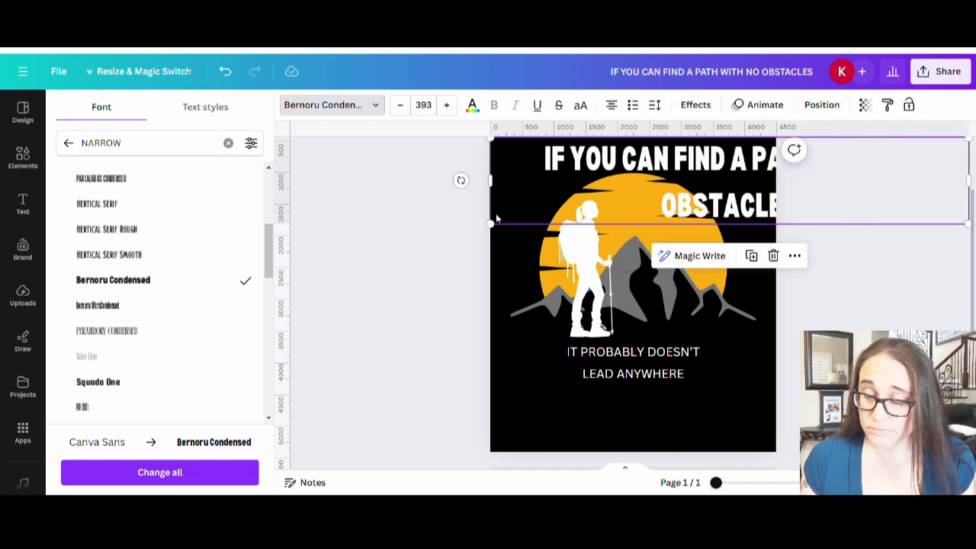
pyautogui.moveTo(490, 226); pyautogui.dragTo(586, 210)
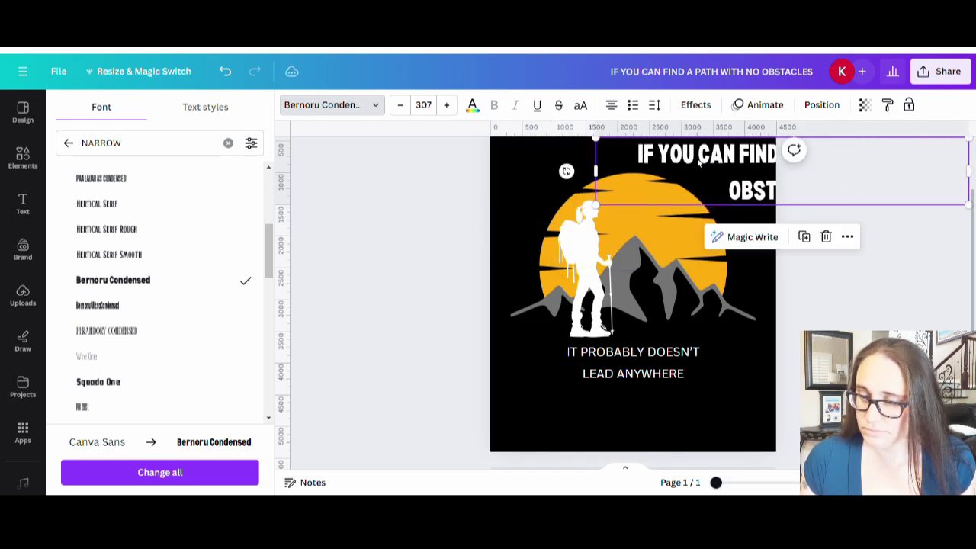
pyautogui.moveTo(562, 156); pyautogui.dragTo(539, 156)
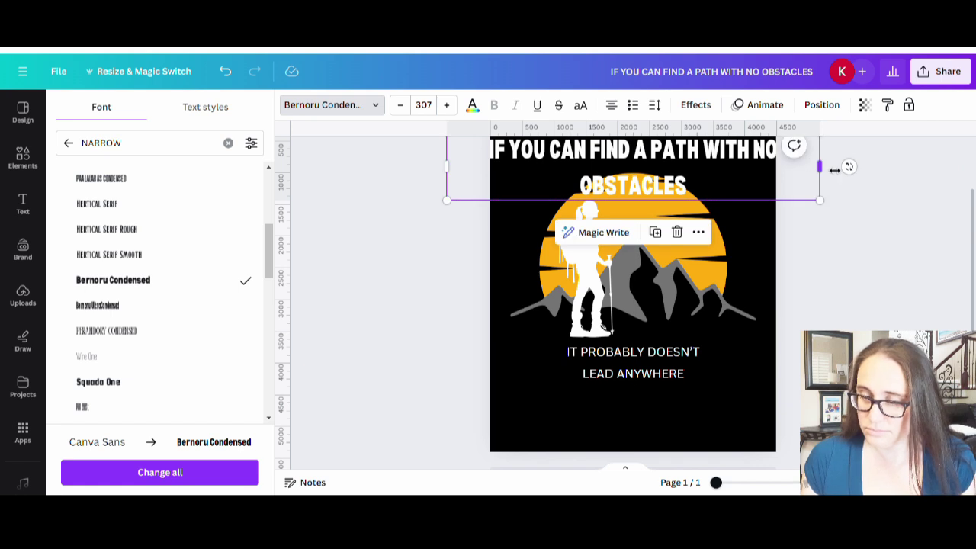
pyautogui.moveTo(836, 169); pyautogui.dragTo(856, 168)
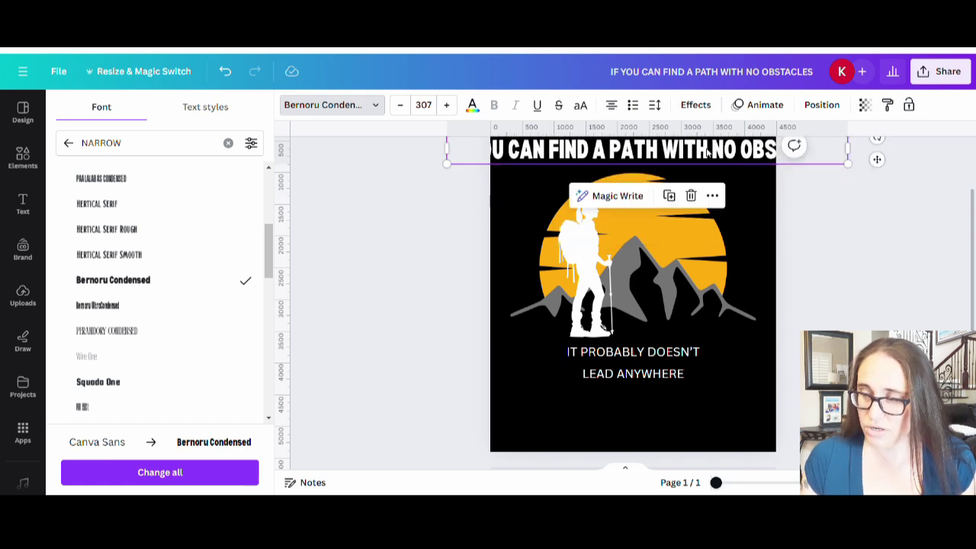
pyautogui.moveTo(708, 152); pyautogui.dragTo(701, 160)
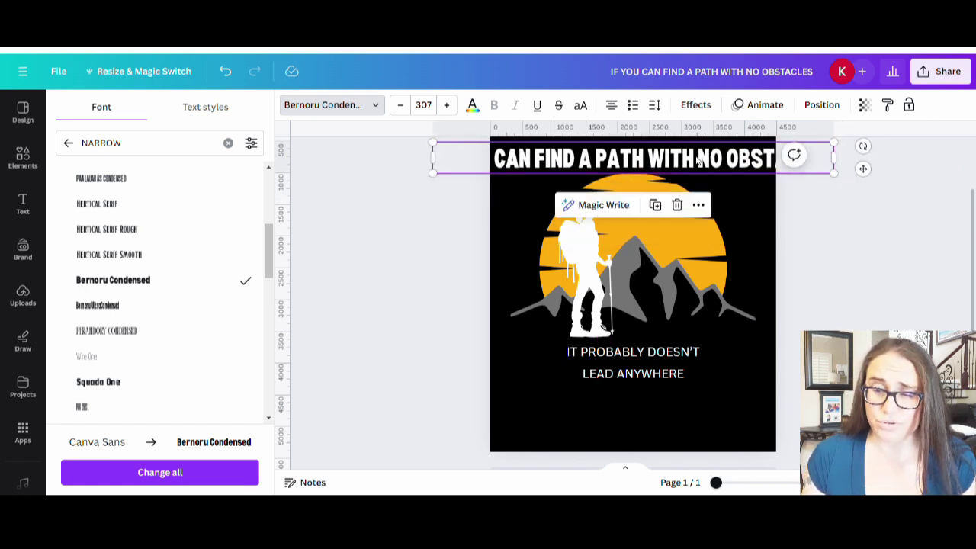
# Step: Apply the Curve text effect to the heading with a curve value of 59 so it arches around the sun
pyautogui.click(706, 107)
pyautogui.scroll(-3, 153, 321)
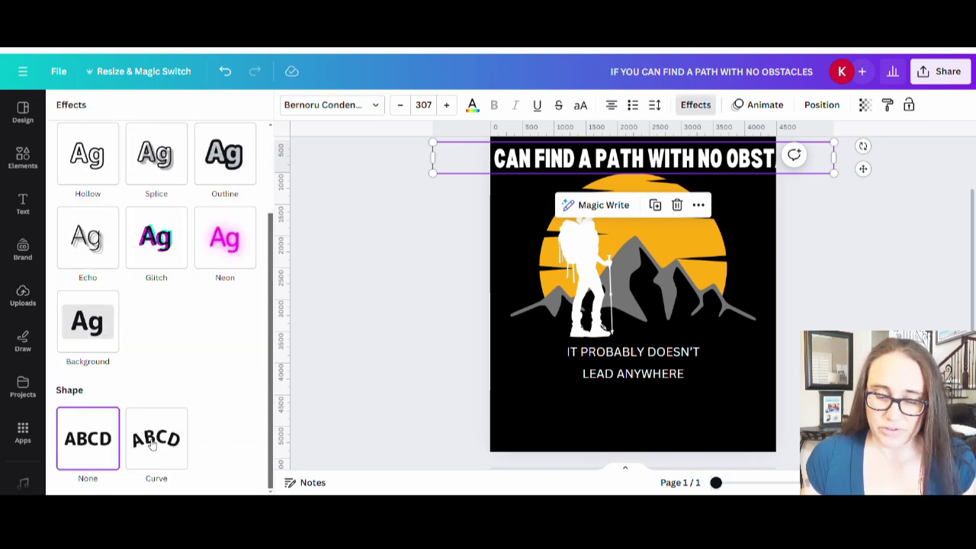
pyautogui.click(151, 445)
pyautogui.scroll(-1, 205, 413)
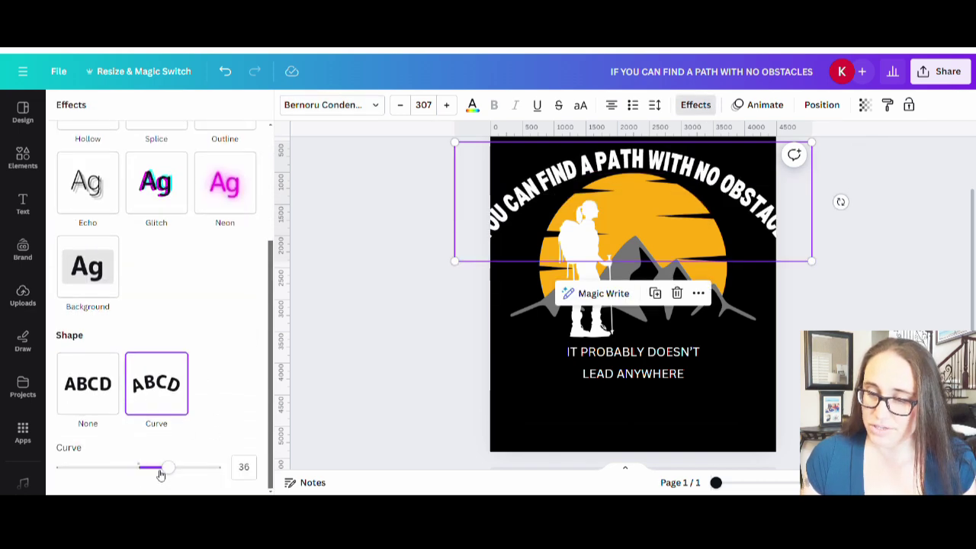
pyautogui.moveTo(169, 467); pyautogui.dragTo(190, 467)
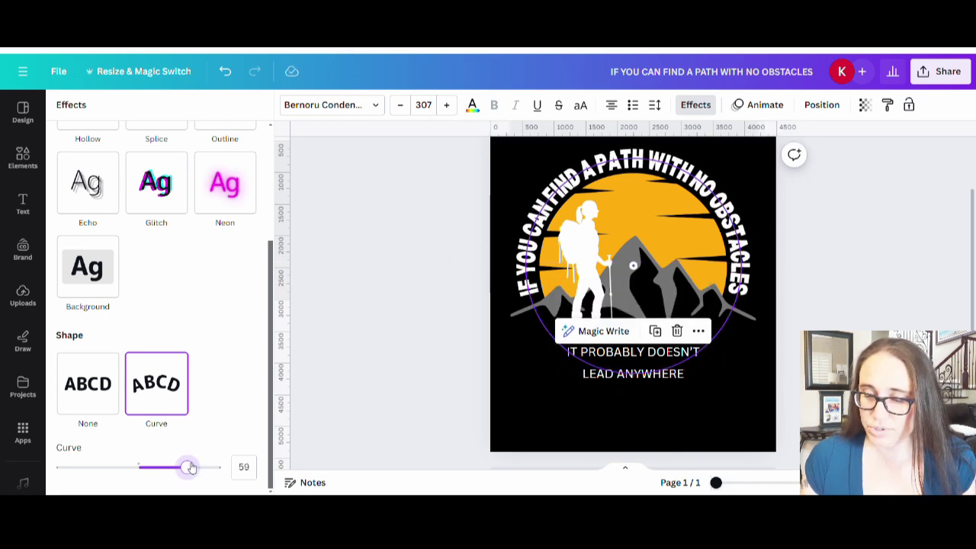
pyautogui.click(717, 423)
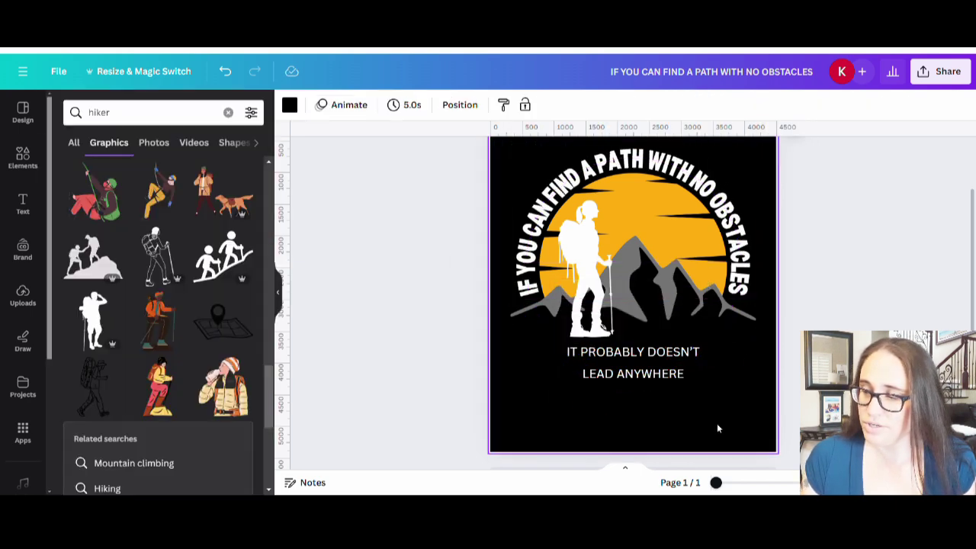
pyautogui.click(882, 307)
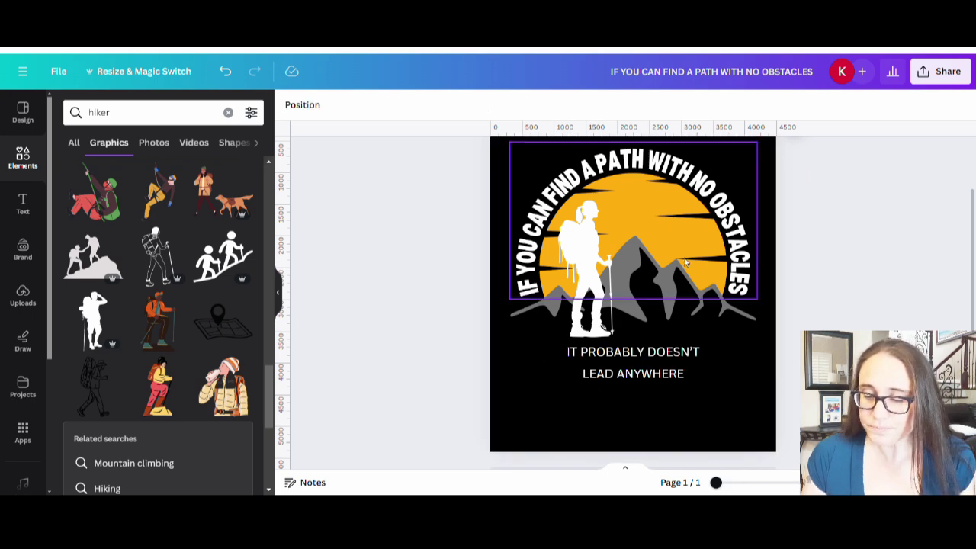
# Step: Set both "IT PROBABLY DOESN'T" and "LEAD ANYWHERE" in the Bernoru Condensed font
pyautogui.click(643, 362)
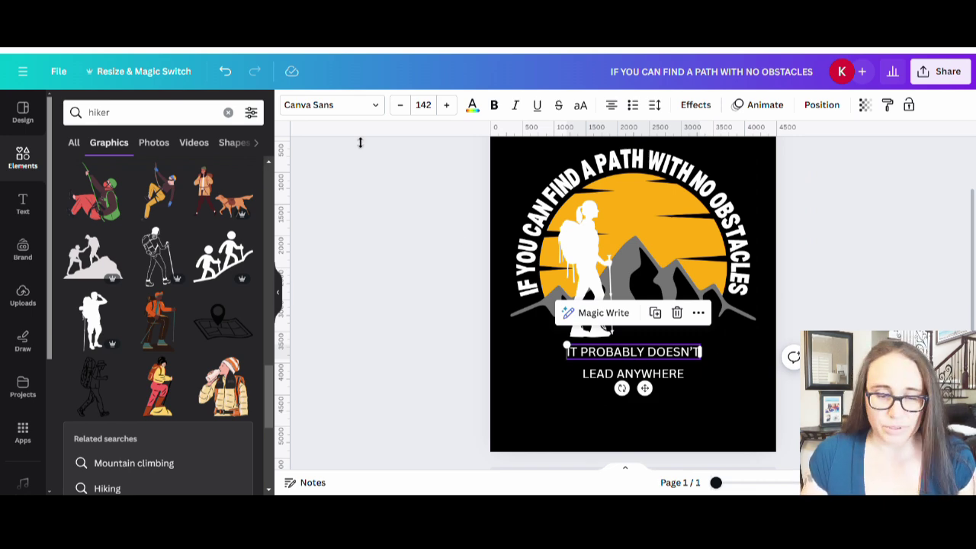
pyautogui.click(330, 109)
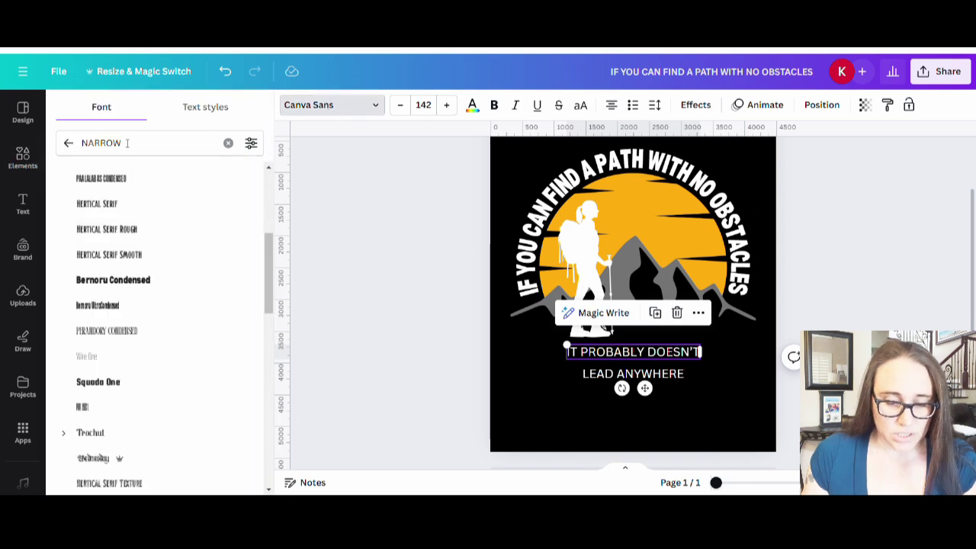
pyautogui.scroll(-2, 172, 276)
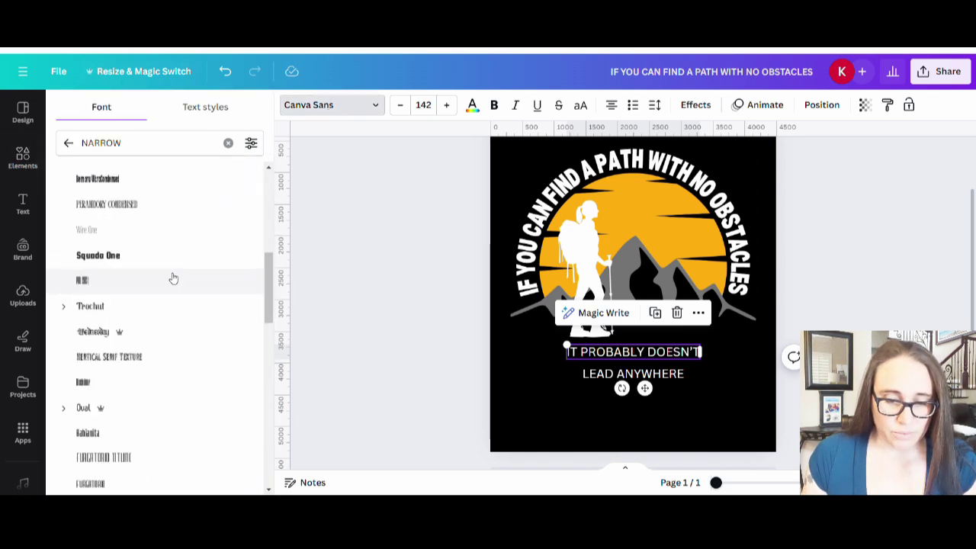
pyautogui.scroll(-2, 175, 274)
pyautogui.scroll(2, 164, 366)
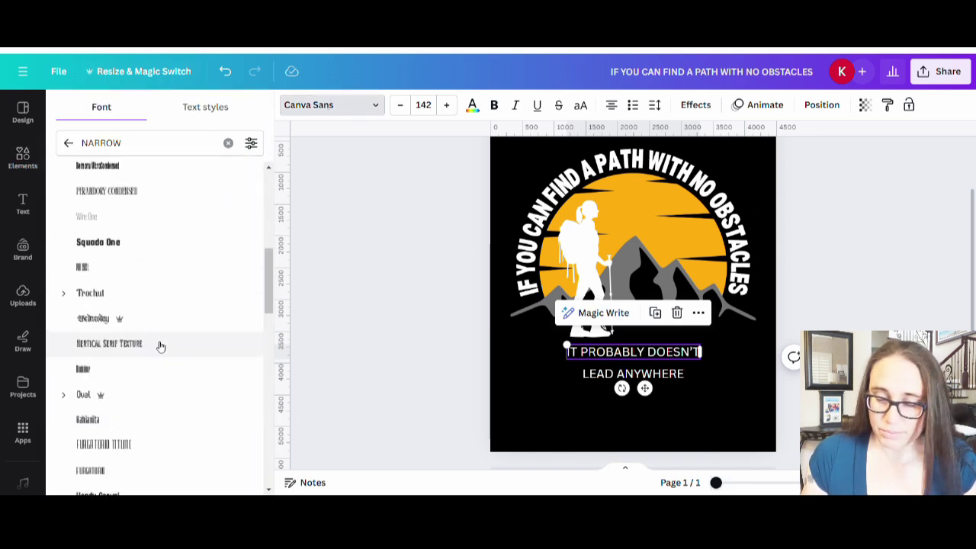
pyautogui.scroll(1, 114, 225)
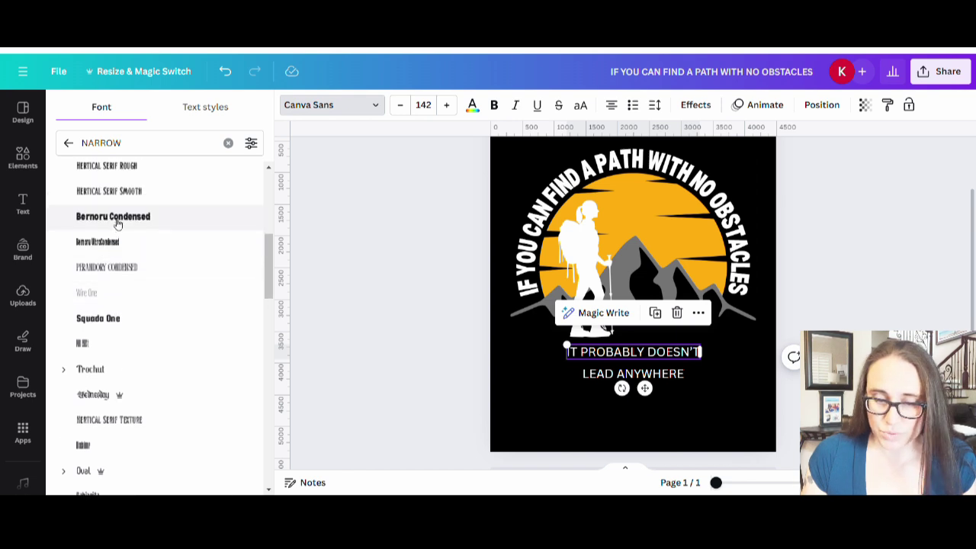
pyautogui.click(113, 217)
pyautogui.click(633, 373)
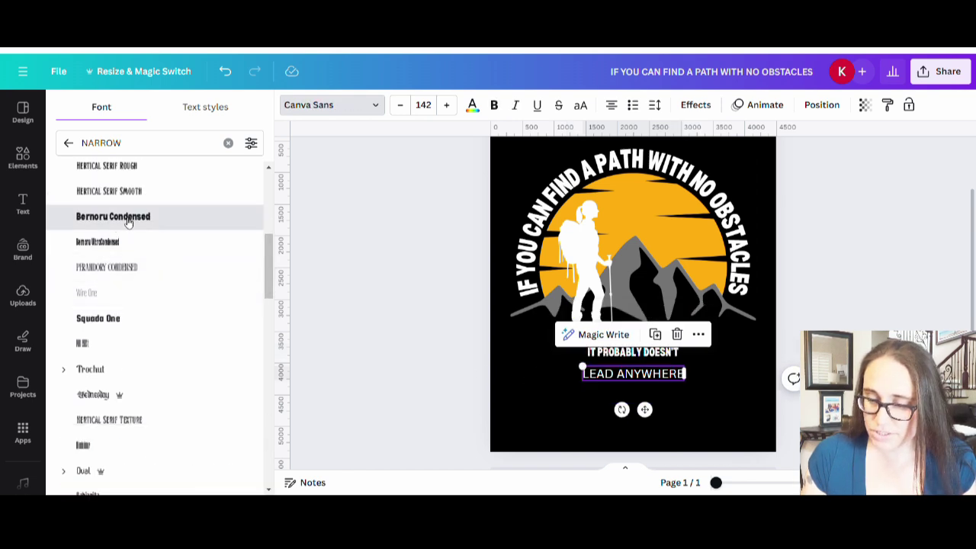
pyautogui.click(113, 216)
# Step: Enlarge "LEAD ANYWHERE" to about size 307 and lower it, then scale "IT PROBABLY DOESN'T" to about size 384, matching the mountains' width
pyautogui.moveTo(718, 413); pyautogui.dragTo(683, 405)
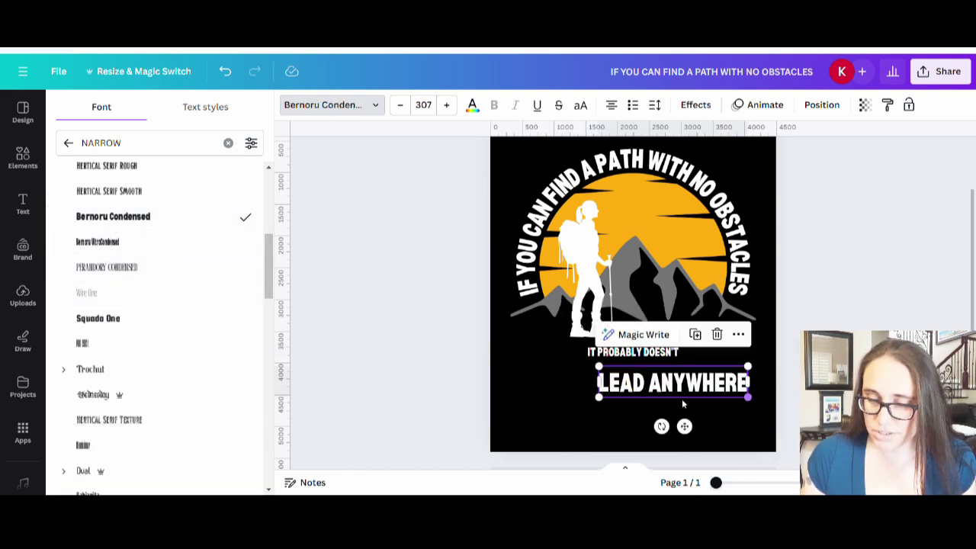
pyautogui.click(596, 357)
pyautogui.moveTo(588, 360); pyautogui.dragTo(492, 376)
pyautogui.moveTo(610, 383); pyautogui.dragTo(570, 413)
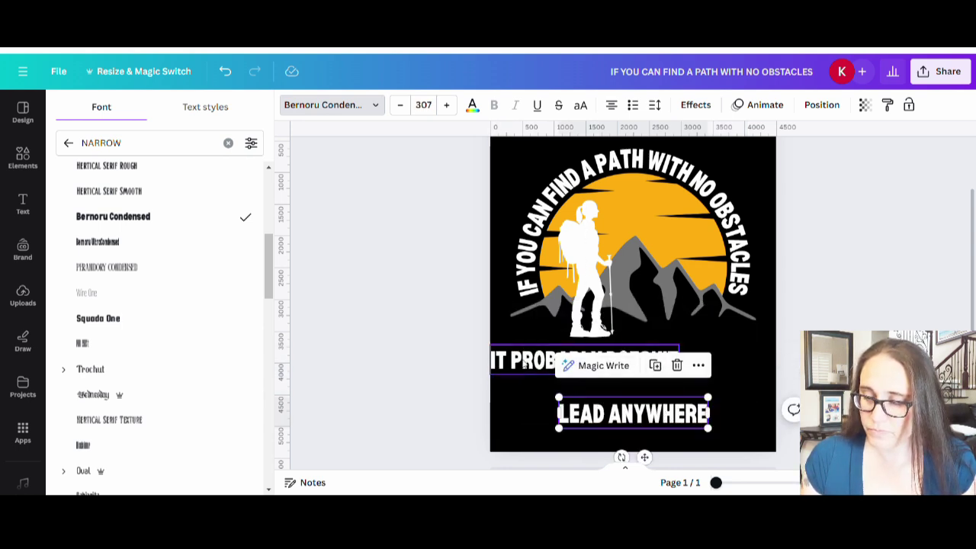
pyautogui.click(656, 353)
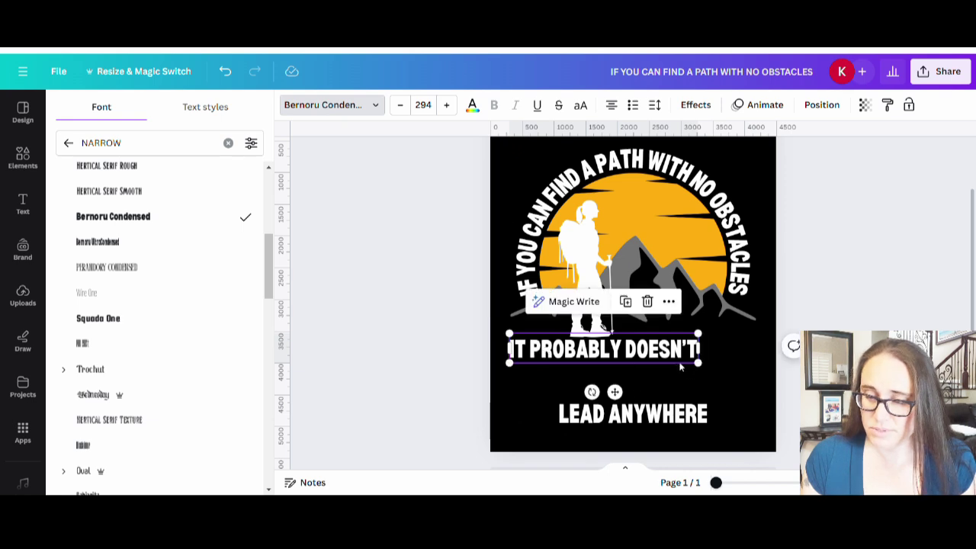
pyautogui.moveTo(701, 369); pyautogui.dragTo(758, 381)
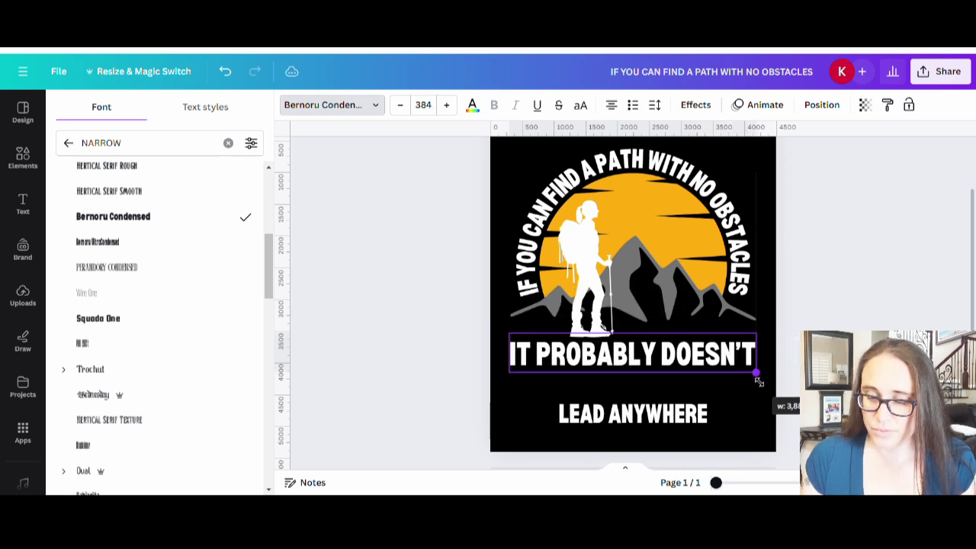
# Step: Move "LEAD ANYWHERE" directly beneath "IT PROBABLY DOESN'T", aligned with its left edge, and enlarge it to about size 498
pyautogui.click(664, 426)
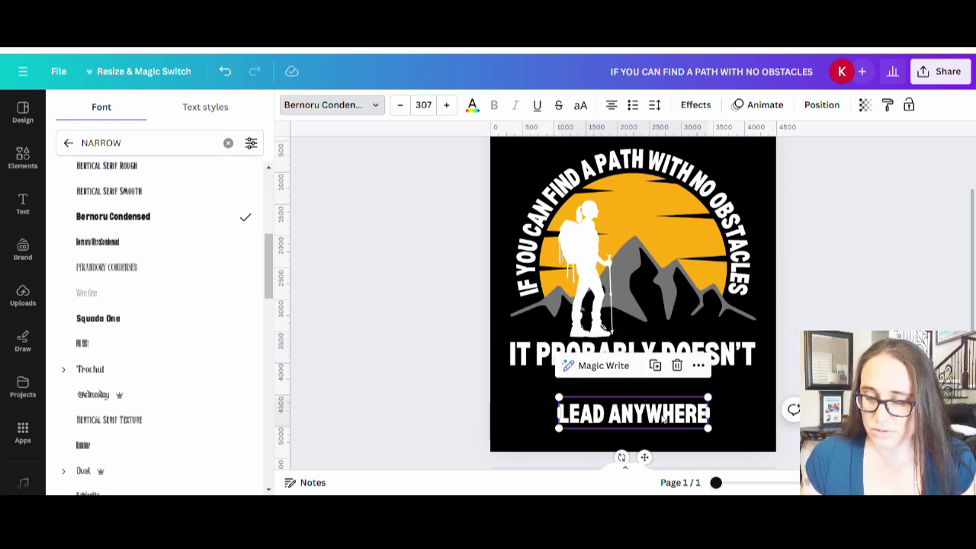
pyautogui.moveTo(665, 416); pyautogui.dragTo(616, 388)
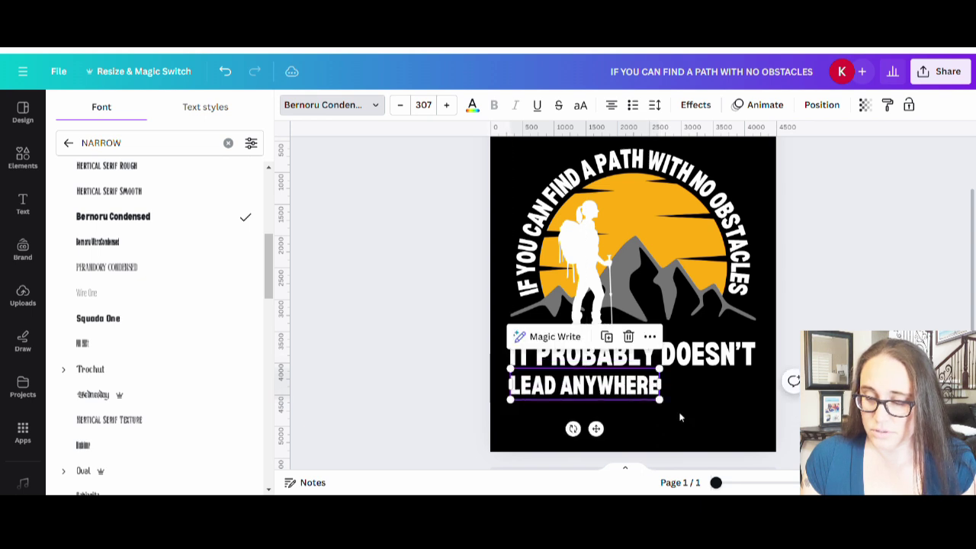
pyautogui.moveTo(671, 408)
pyautogui.mouseDown()
pyautogui.moveTo(764, 424)
pyautogui.moveTo(687, 398)
pyautogui.mouseUp()
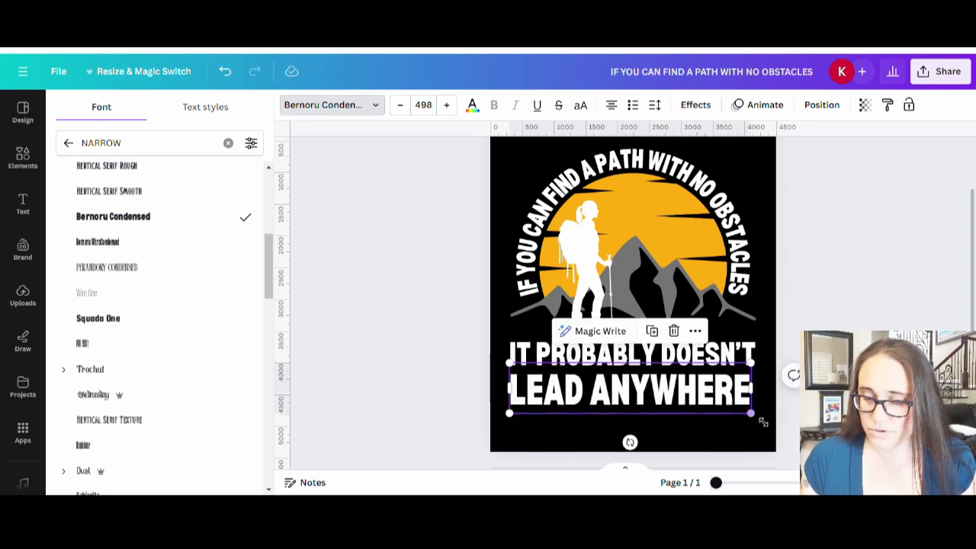